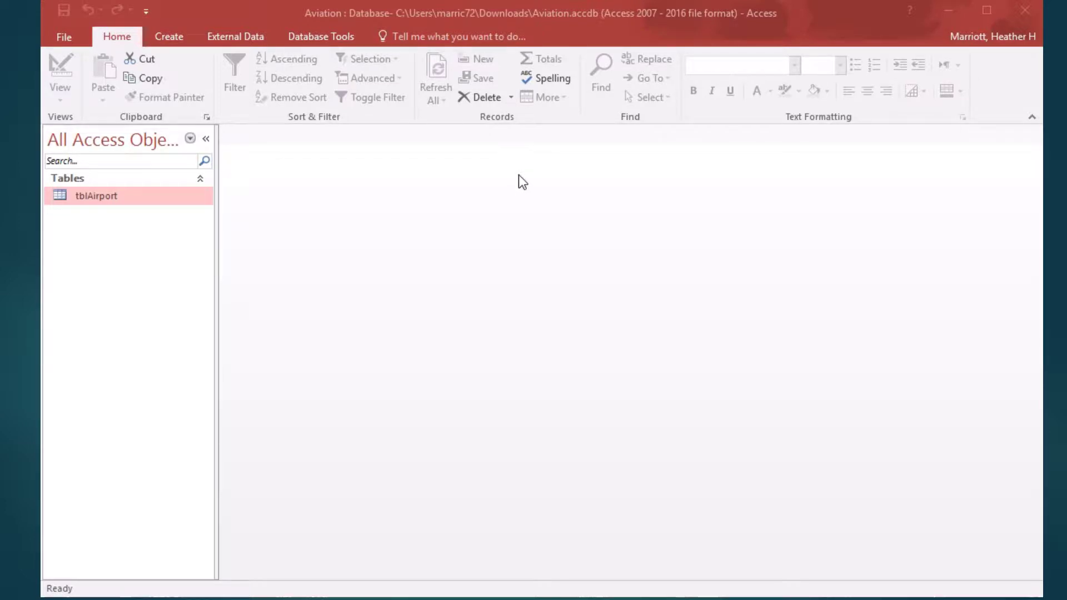
Browse tblAirport's records with Airport Name widened, then close it without saving the layout.
double_click(100, 196)
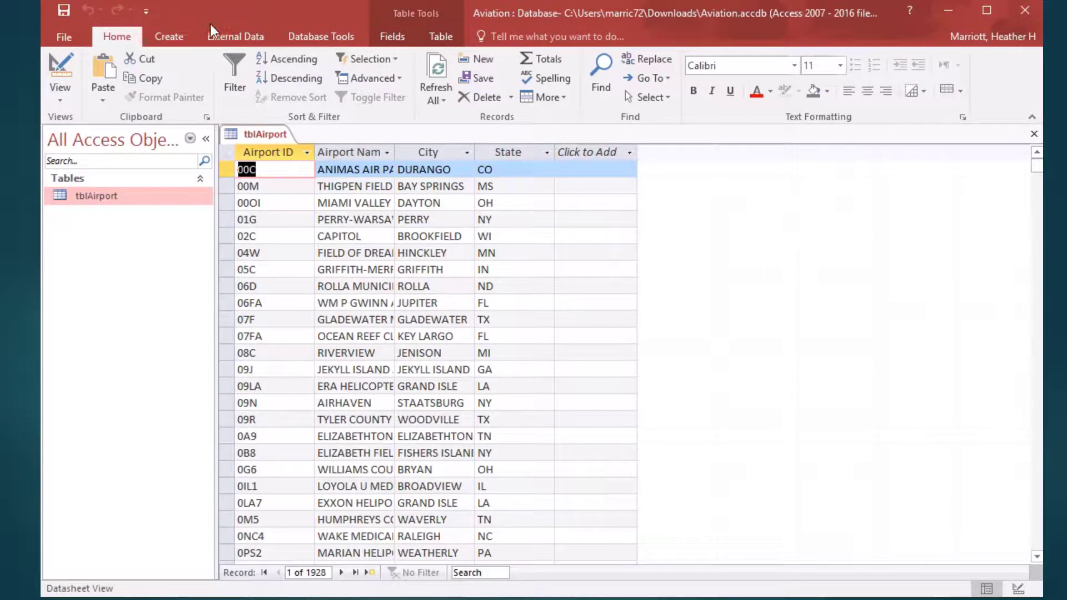
click(222, 38)
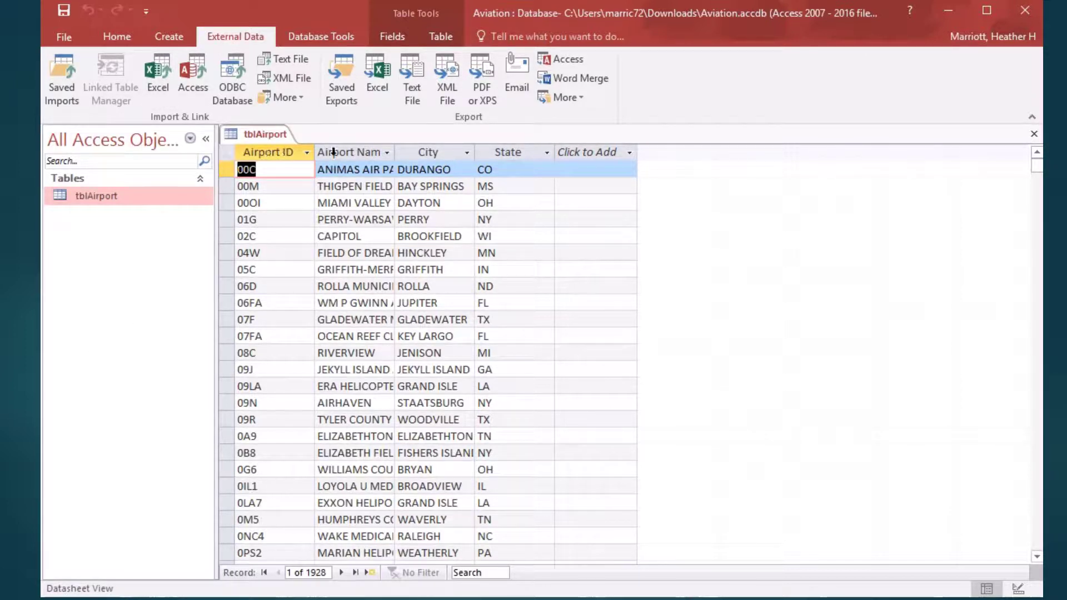
double_click(394, 152)
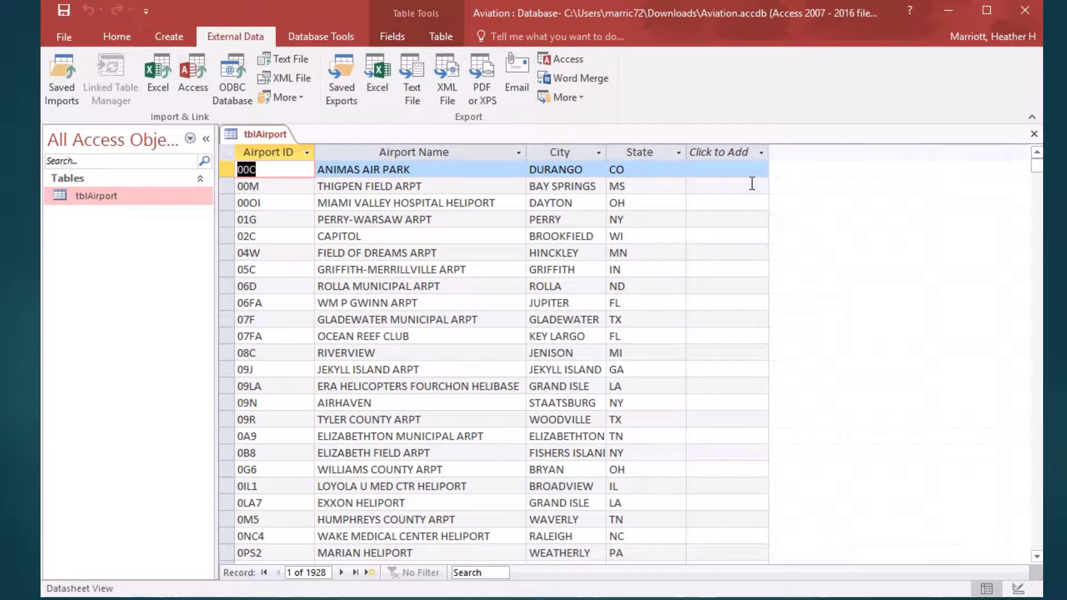
click(1028, 135)
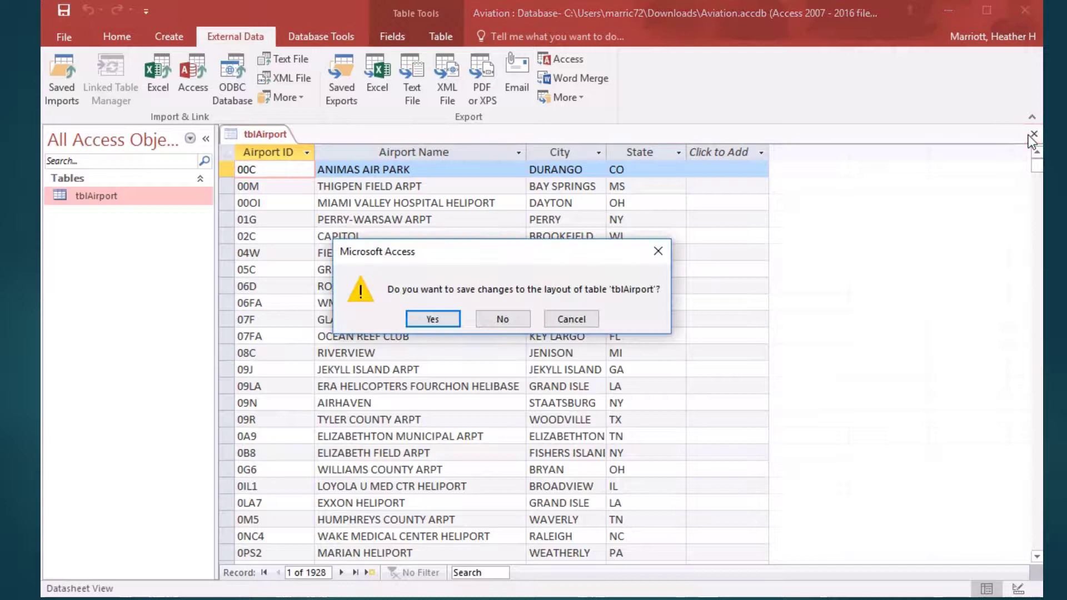
click(501, 325)
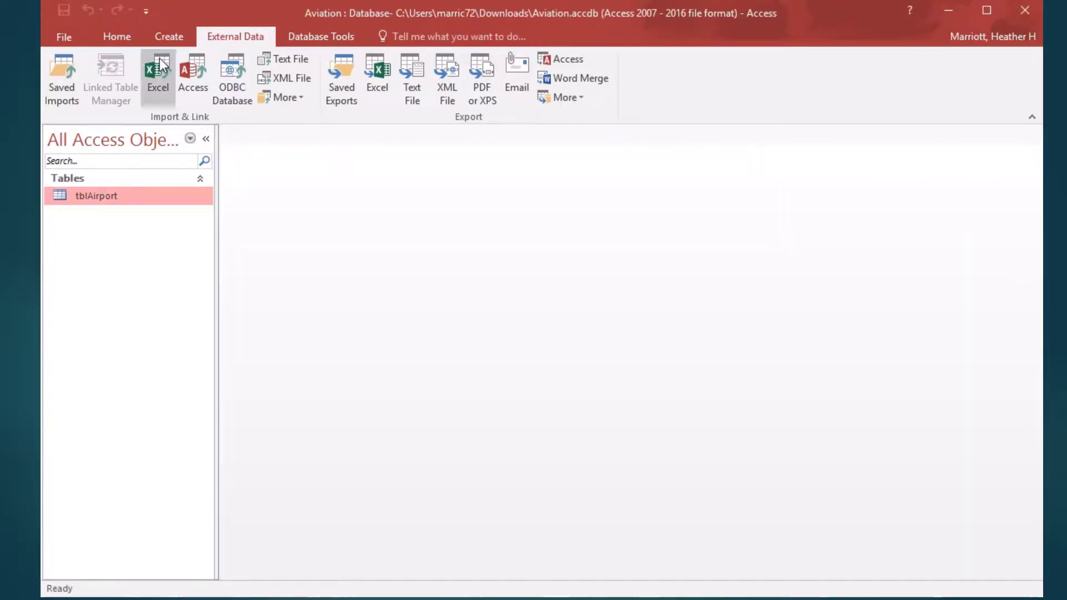
Create a query on tblAirport with Airport ID, Airport Name, City and State, and run it.
click(163, 38)
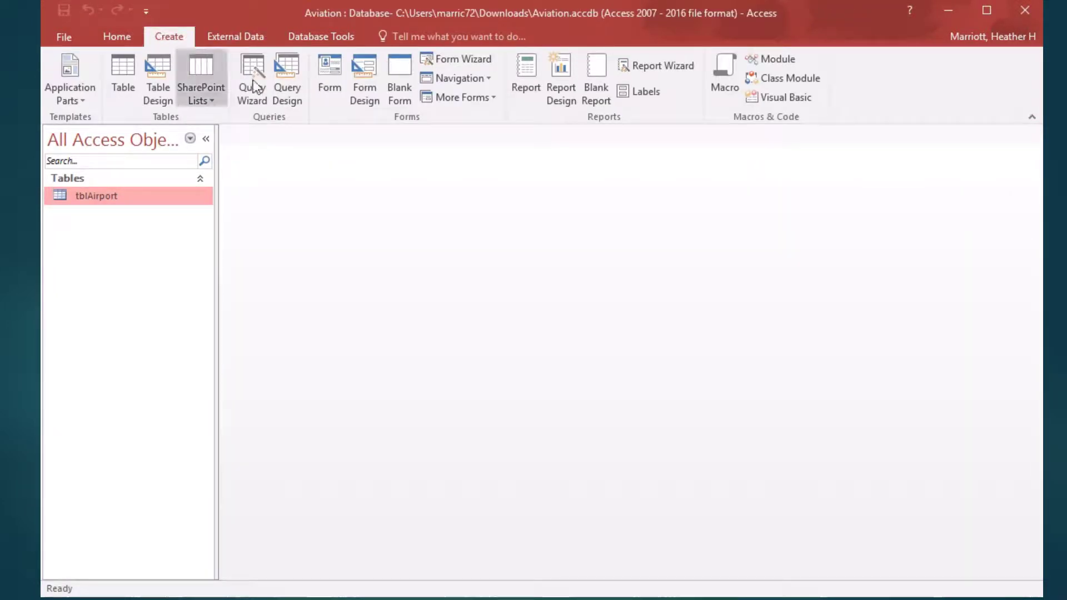
click(286, 72)
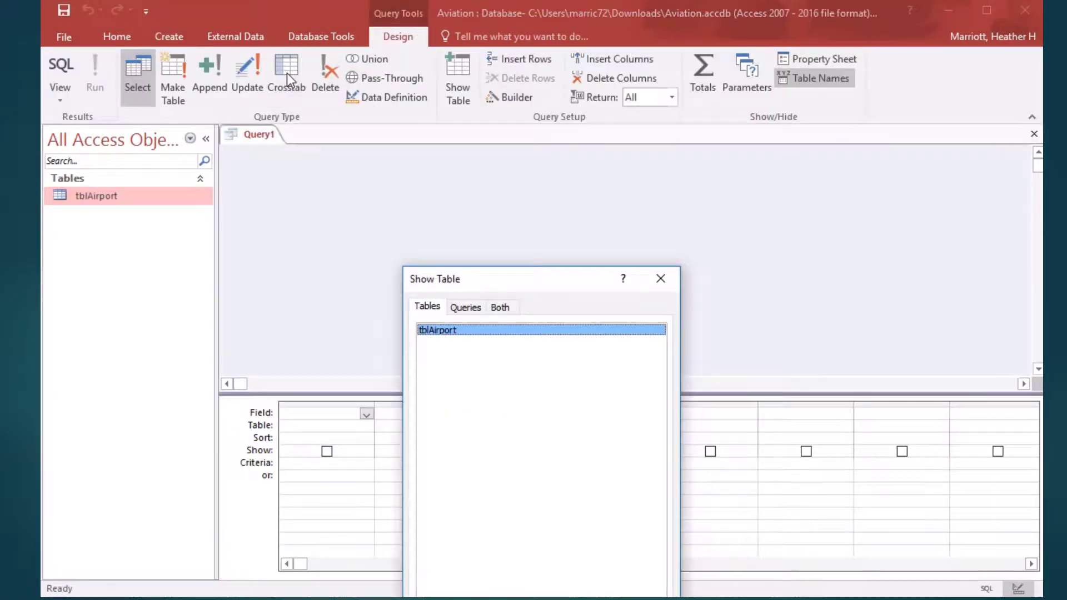
double_click(437, 332)
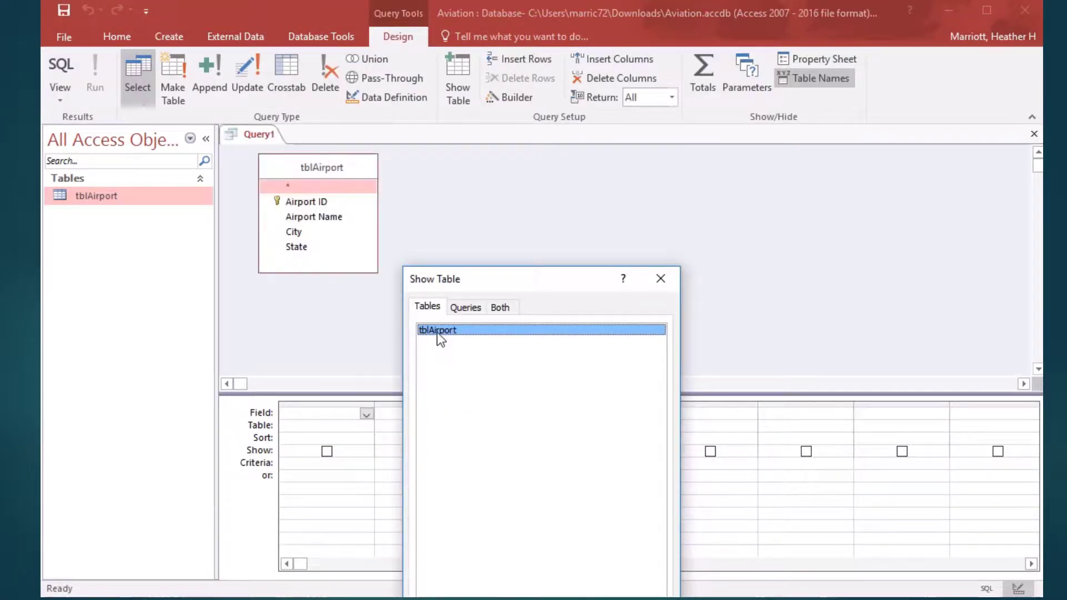
click(675, 276)
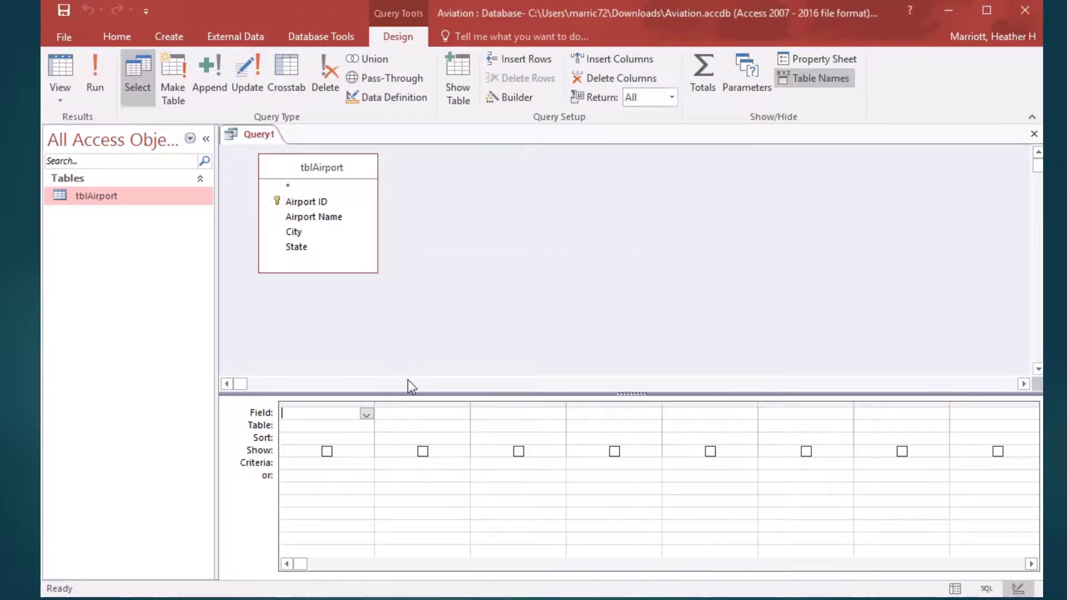
double_click(311, 205)
double_click(308, 221)
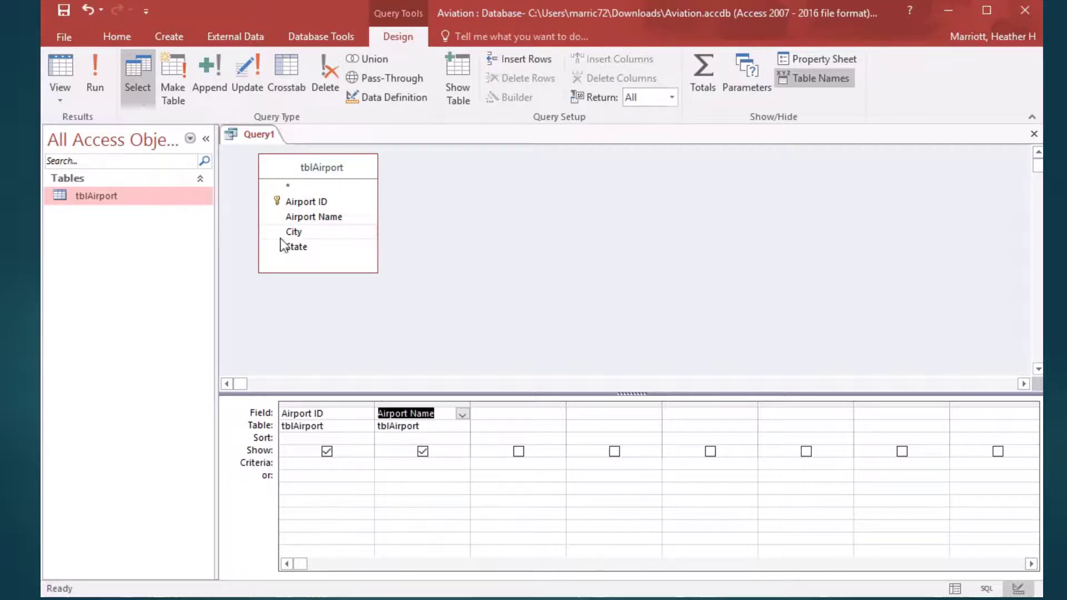
double_click(293, 232)
double_click(292, 249)
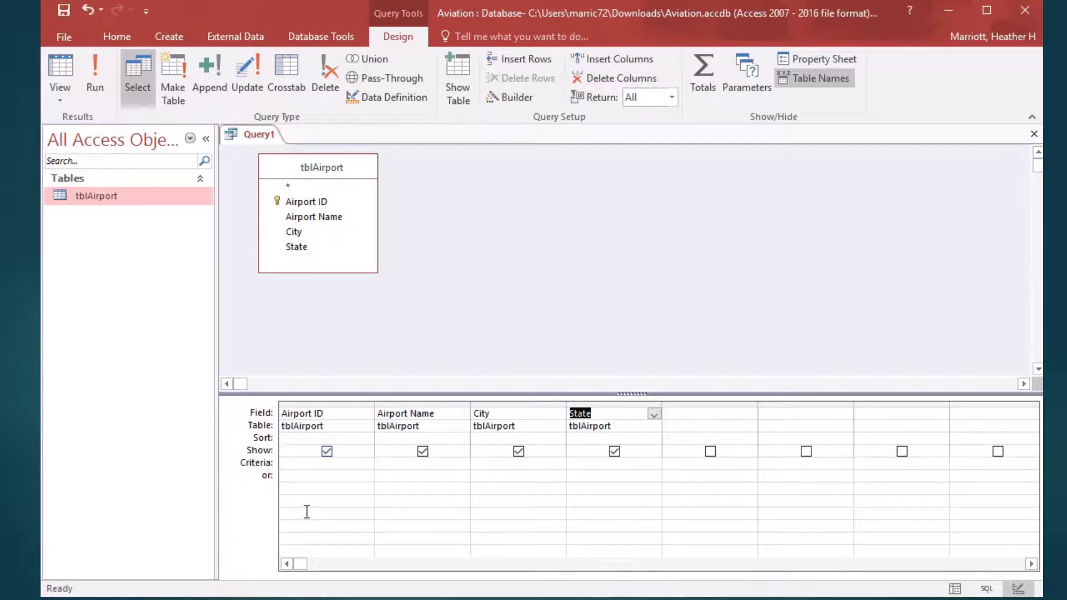
click(98, 79)
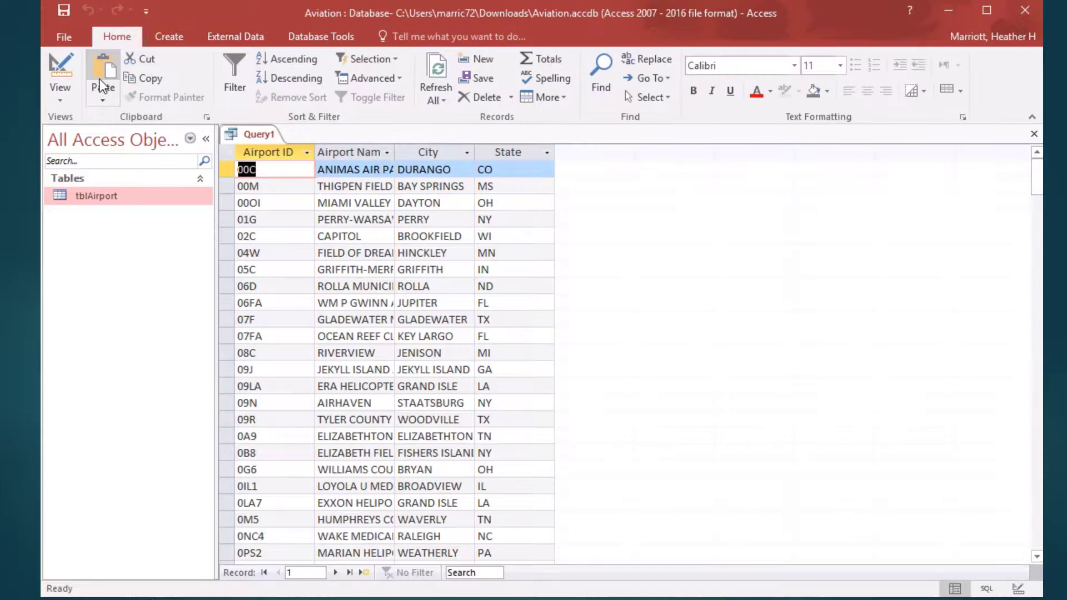
Hide City and State from the results, rerun the query, and widen Airport Name.
click(61, 99)
click(82, 192)
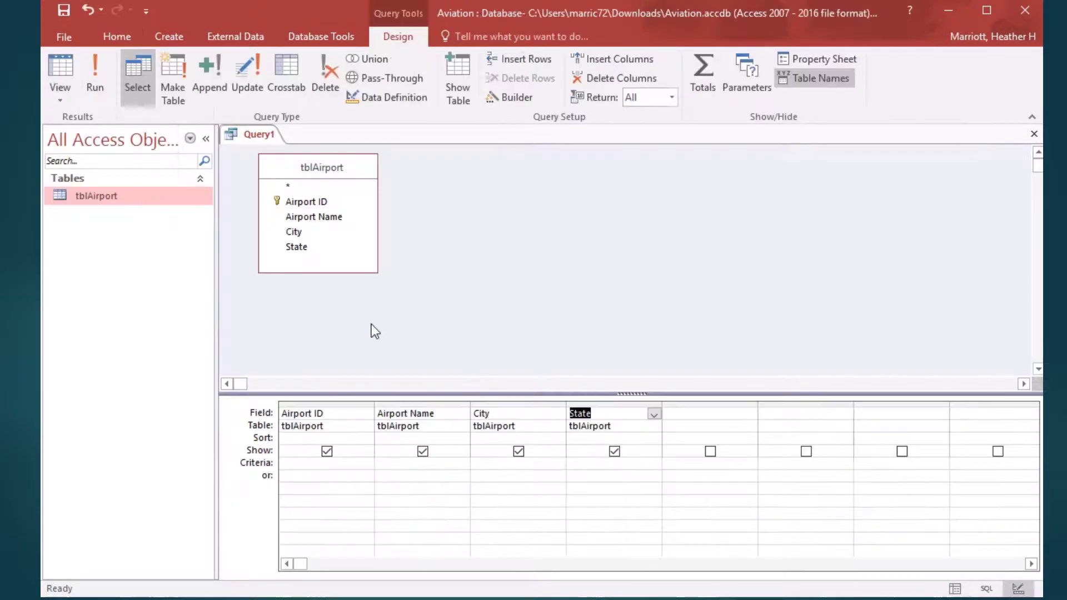
click(518, 451)
click(614, 451)
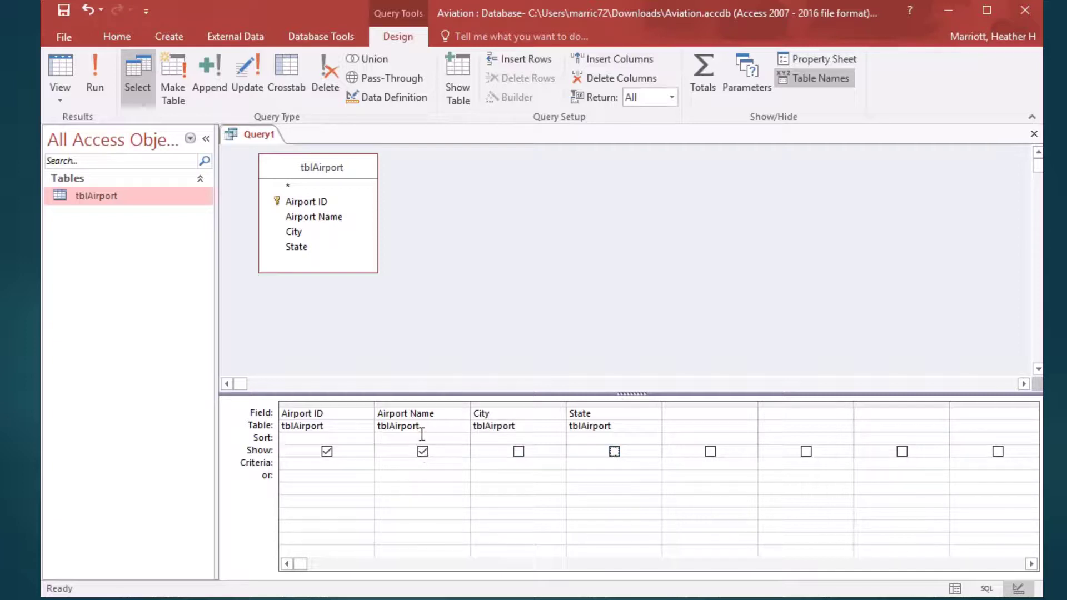
click(95, 76)
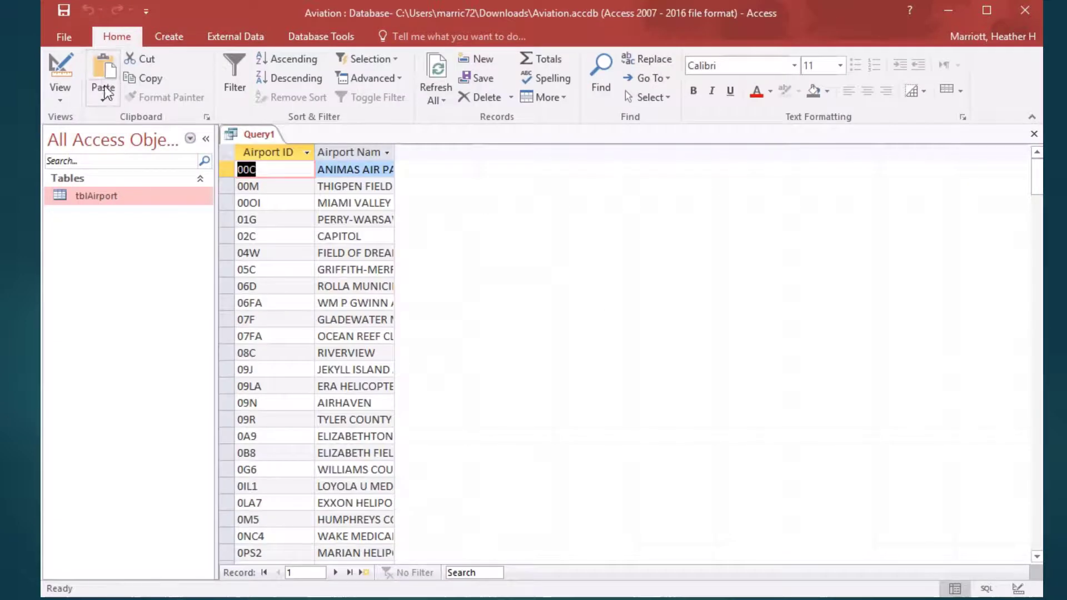
double_click(394, 153)
click(59, 100)
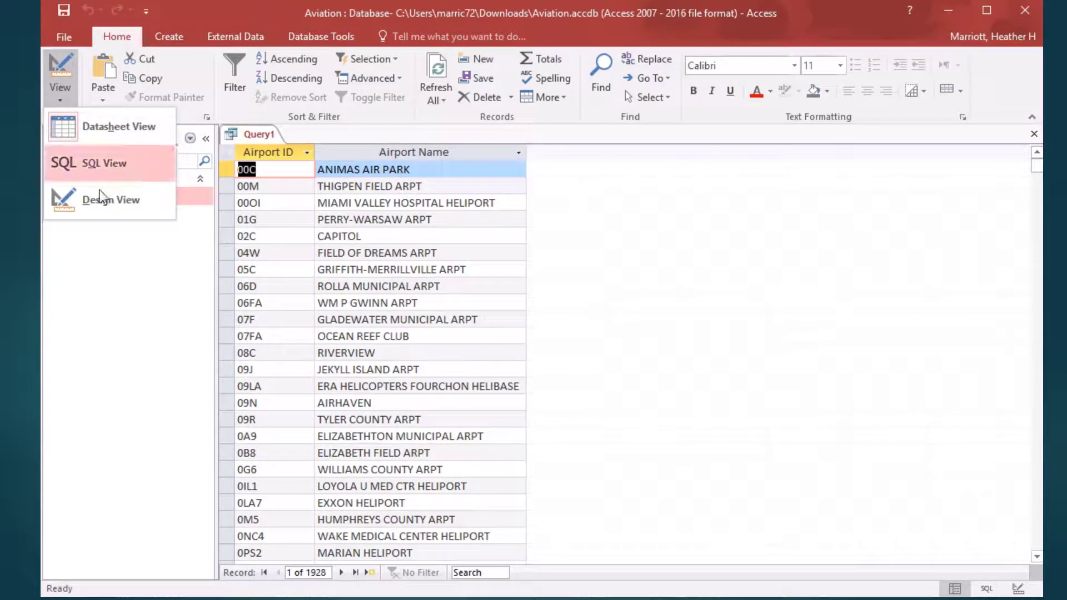
click(105, 197)
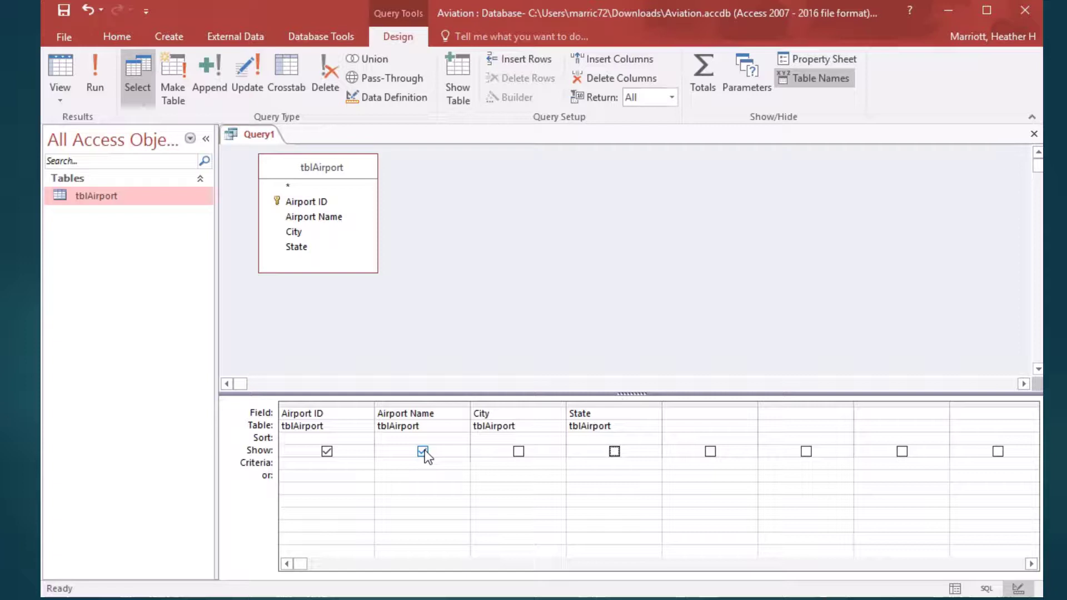
Show City and State again, set the State criterion to AZ, and run the query.
click(519, 451)
click(614, 452)
click(595, 465)
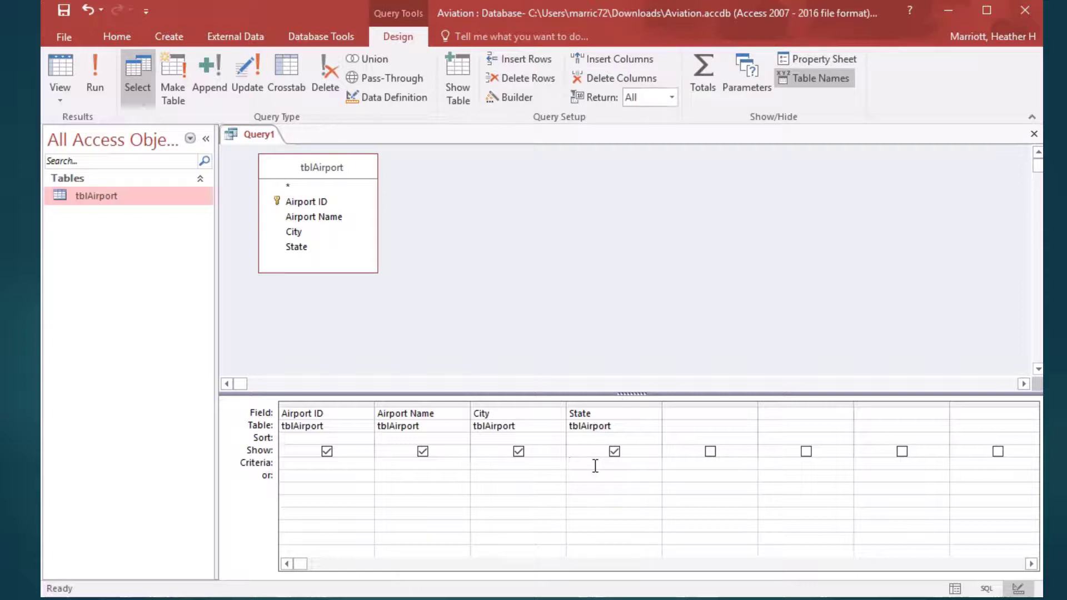
text(AZ)
click(549, 496)
click(93, 75)
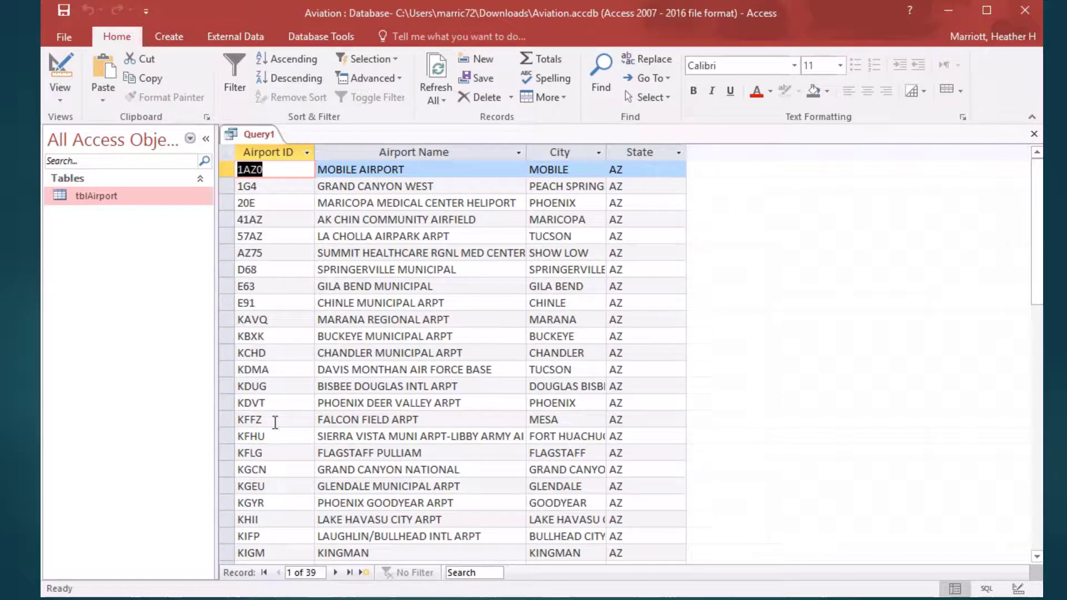
click(65, 99)
click(83, 197)
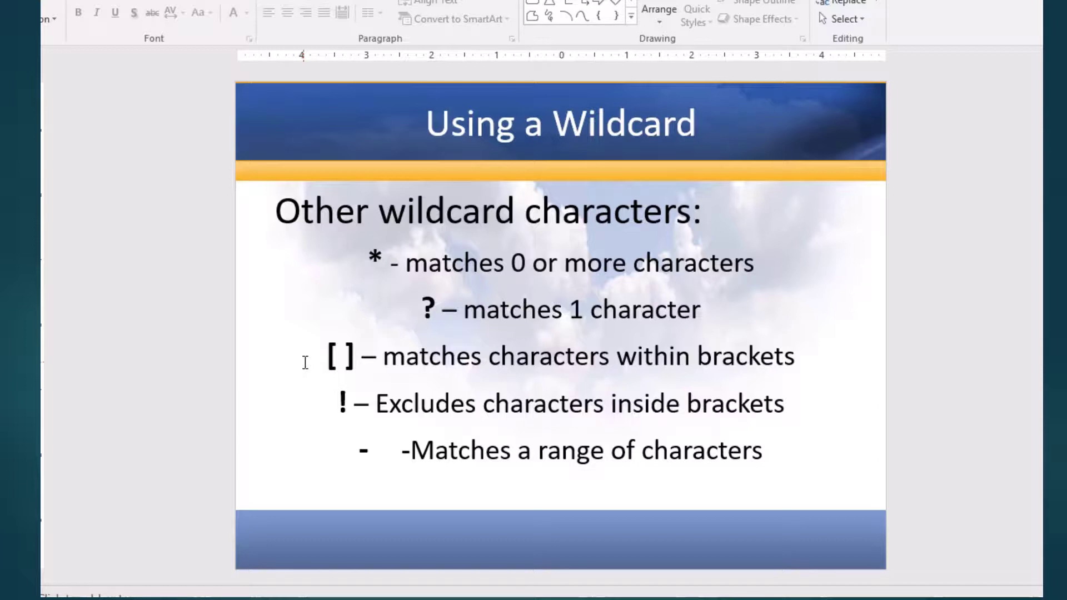
Point out the ! exclusion and - range lines on the Using a Wildcard slide.
click(334, 407)
click(362, 452)
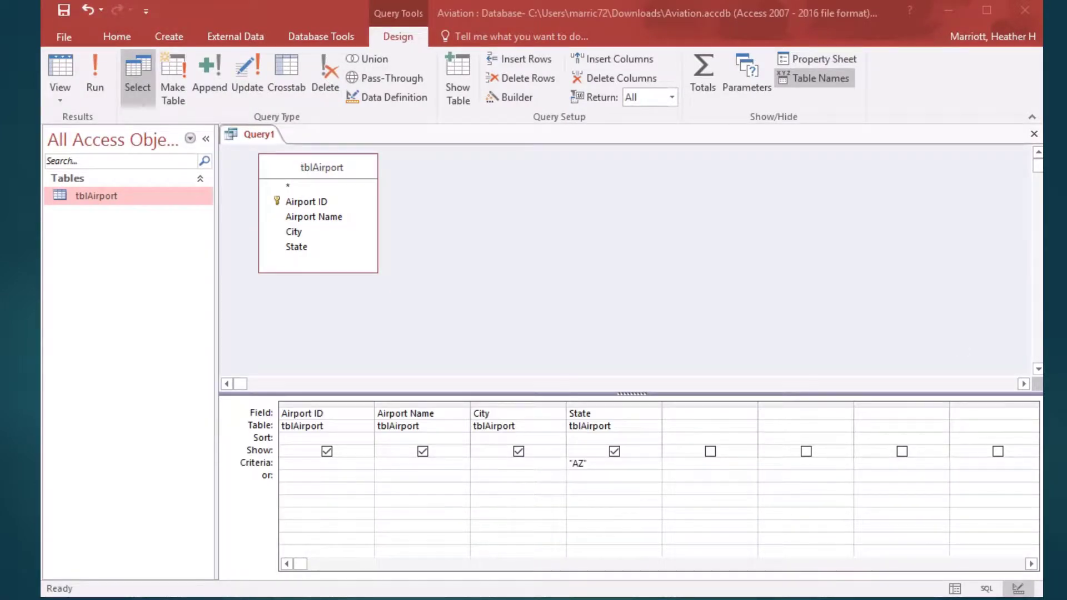
Replace the State criterion AZ with A* and run the query, returning 174 airports.
click(603, 463)
drag(603, 463, 567, 464)
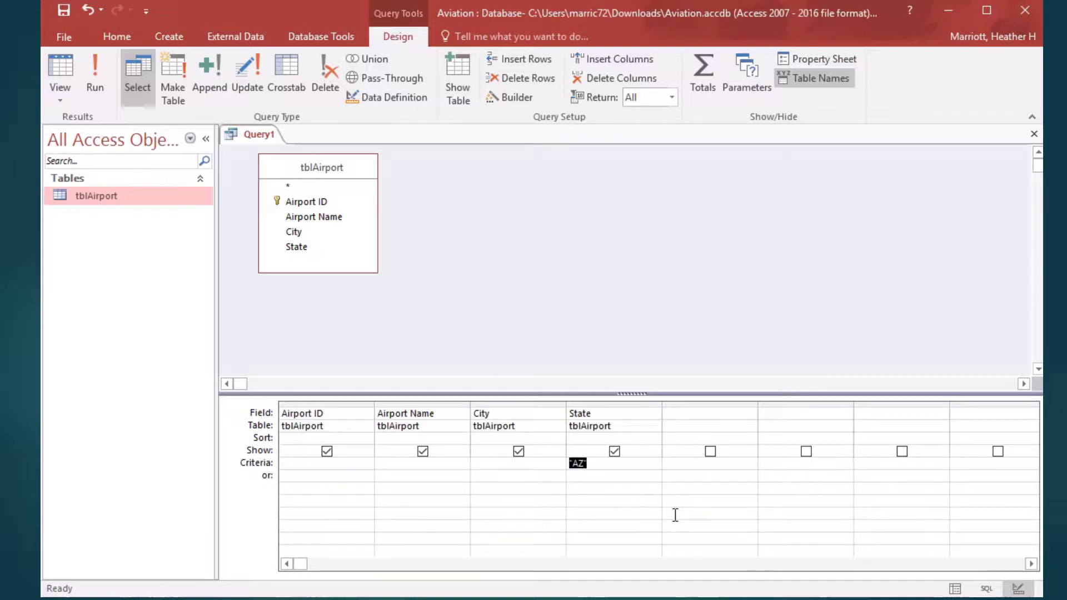
text(A)
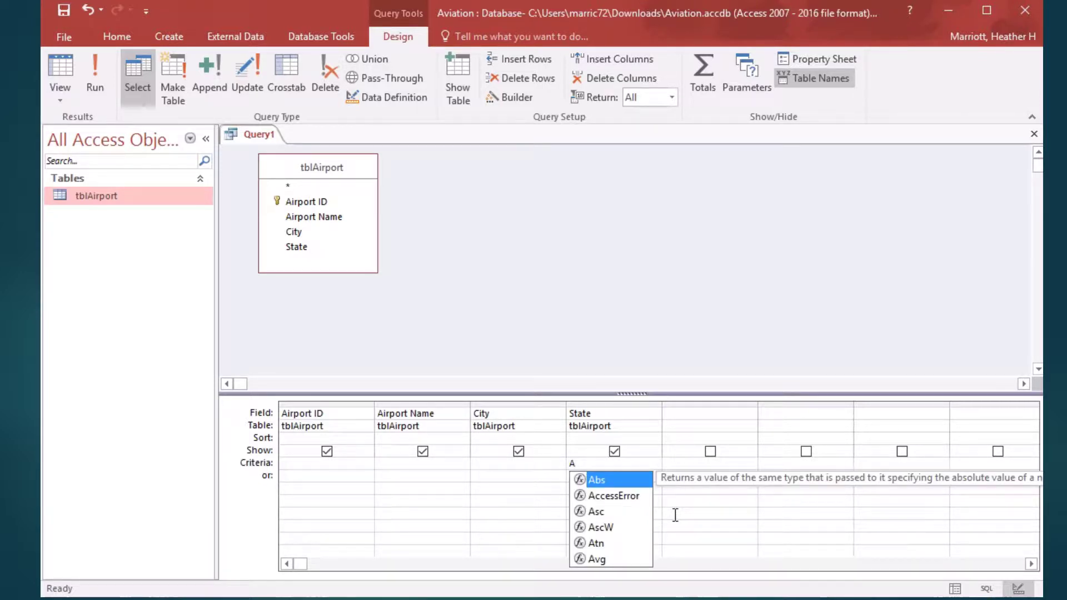
text(*)
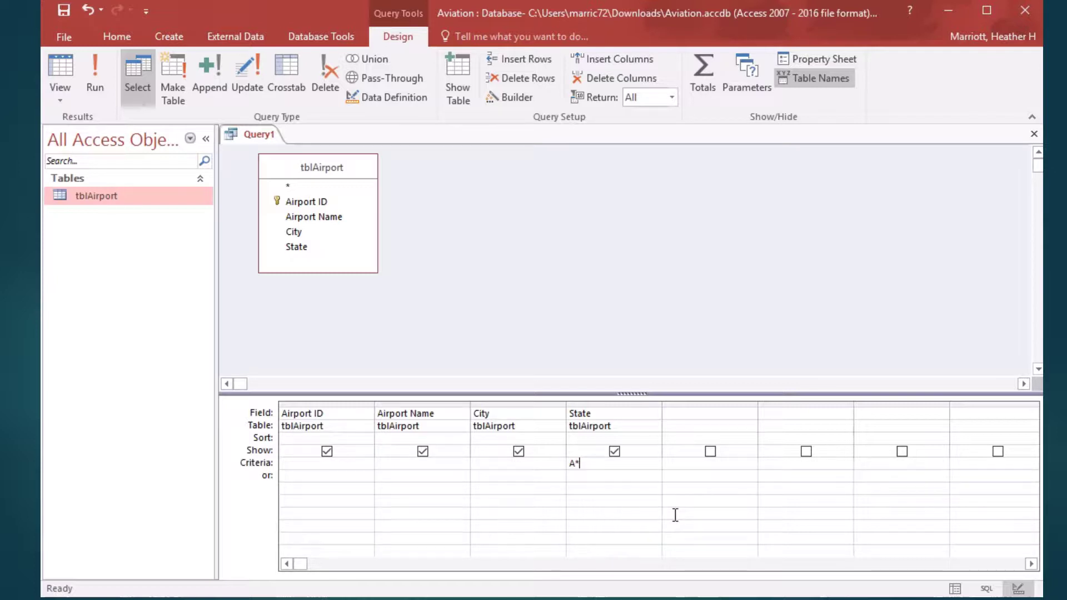
click(527, 492)
click(100, 71)
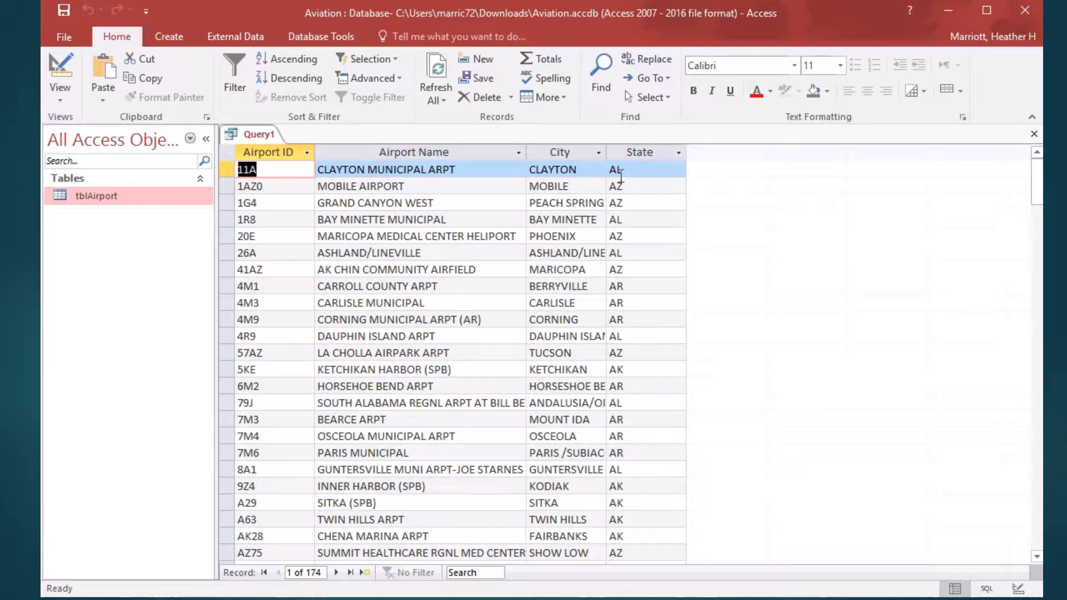
Add an A* City criterion, run the query for 11 airports, and autofit the City column.
click(62, 101)
click(94, 195)
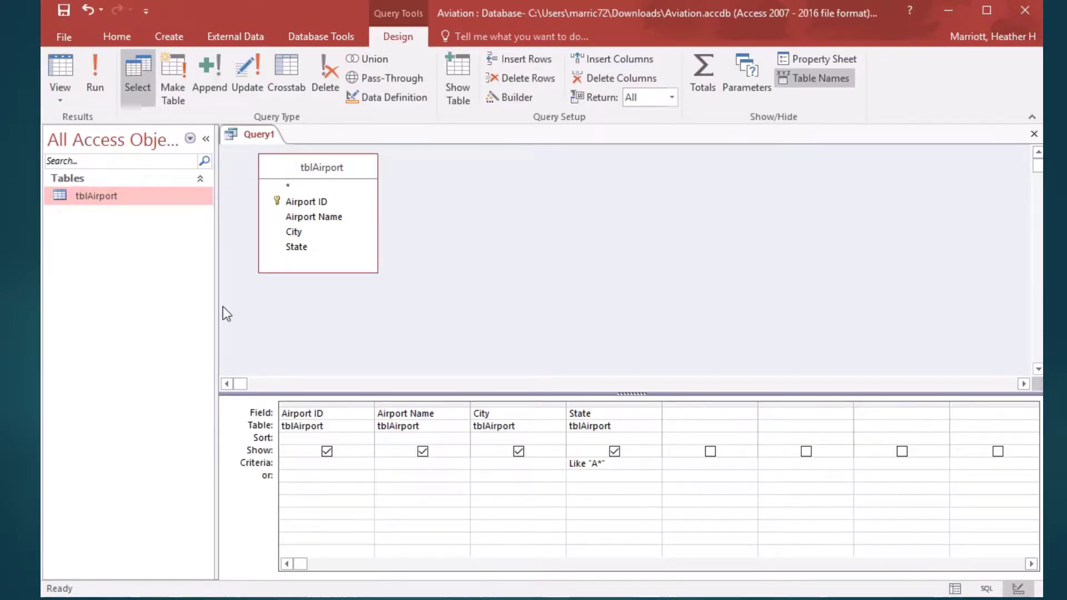
click(494, 463)
text(A*)
click(455, 495)
click(101, 69)
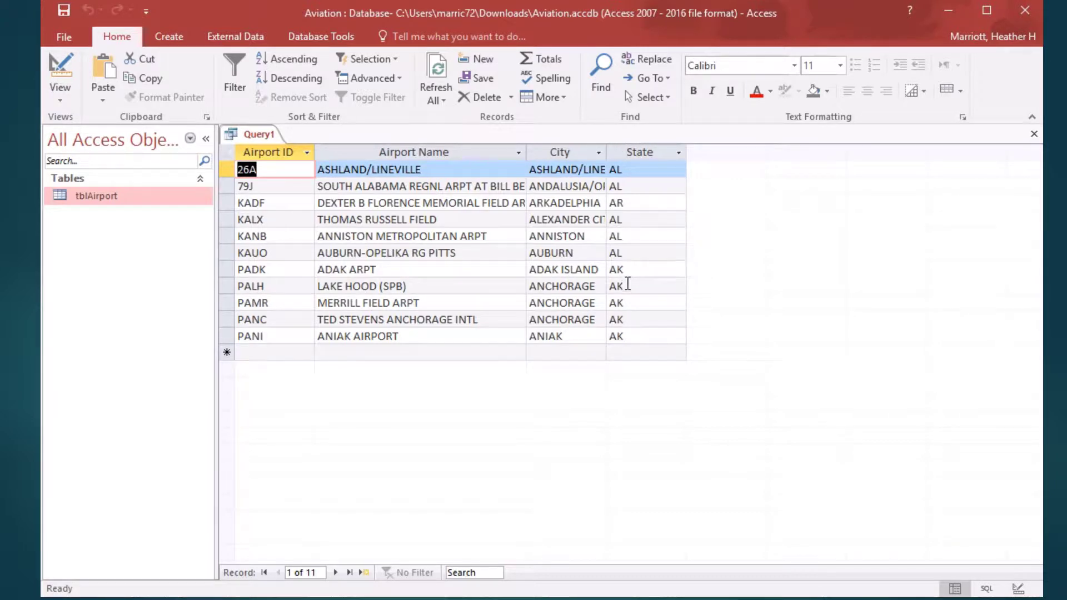
double_click(607, 152)
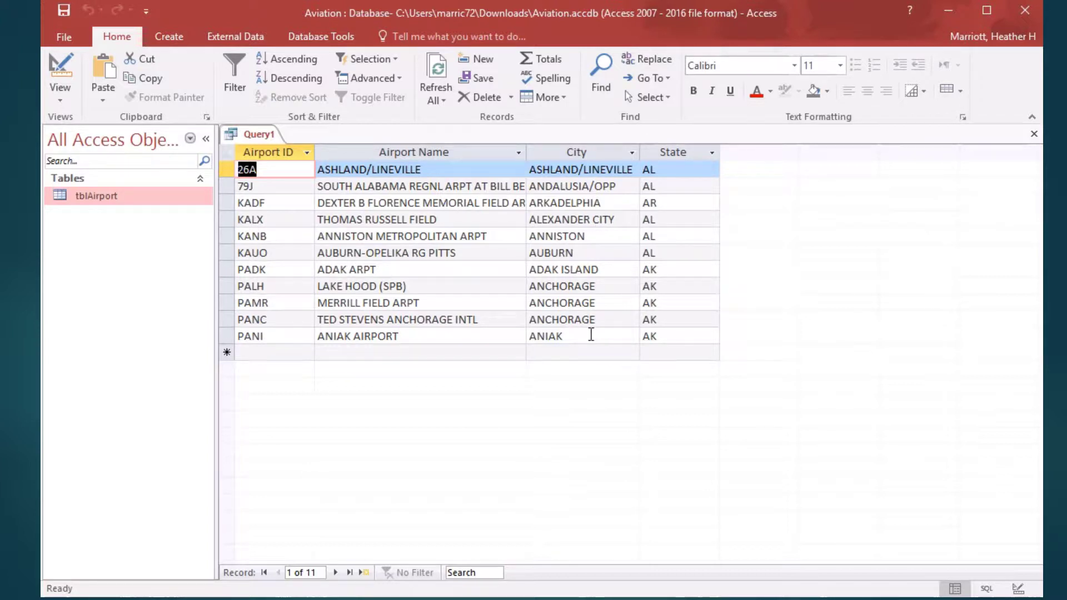
Change the State criterion to Like "A?" and run the query.
click(65, 89)
click(83, 198)
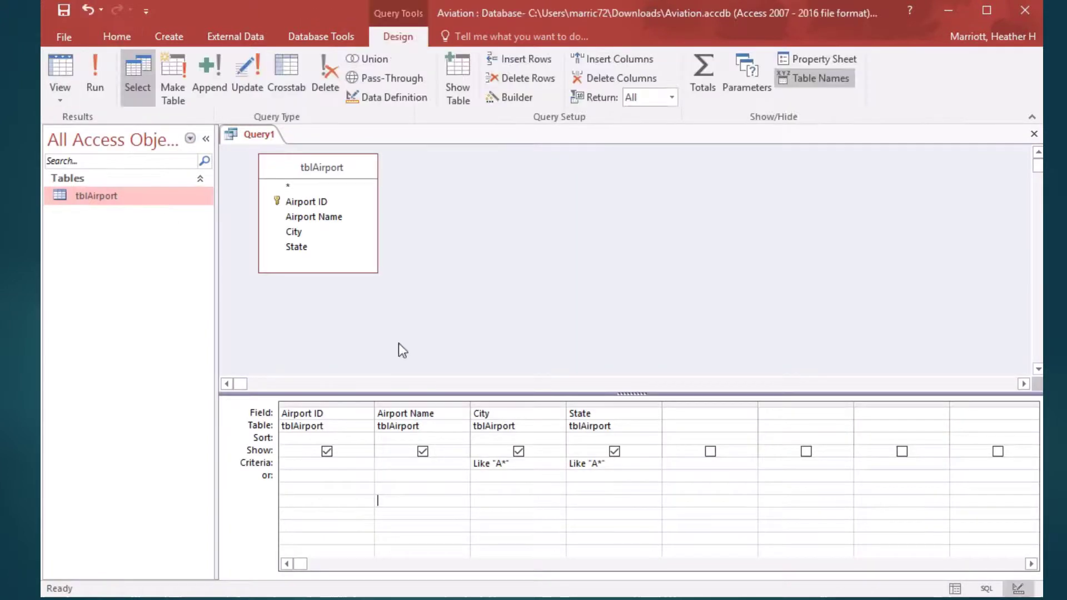
click(602, 465)
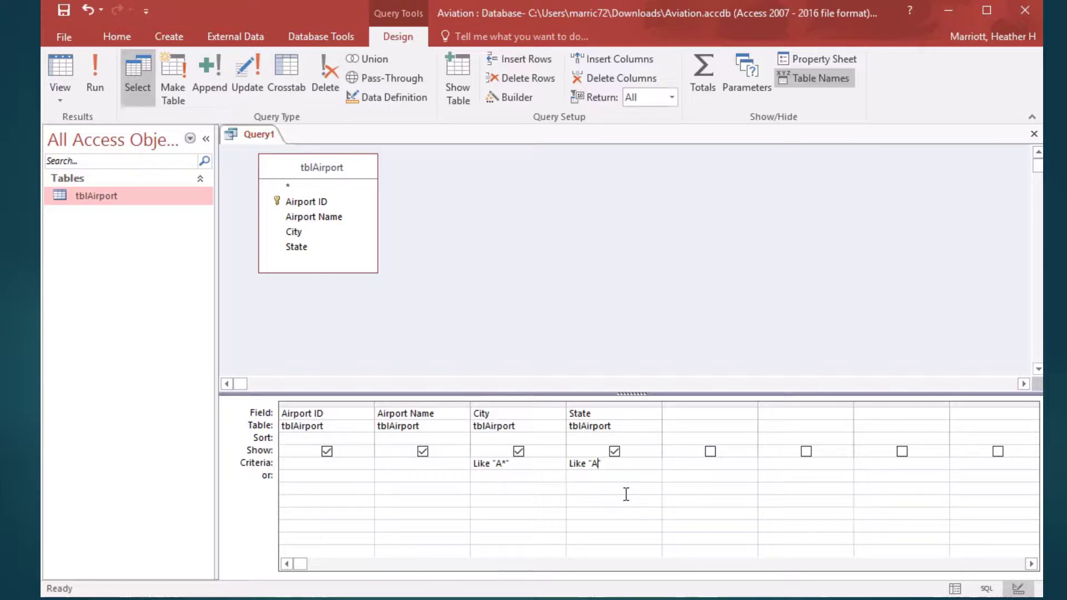
text(?)
click(95, 68)
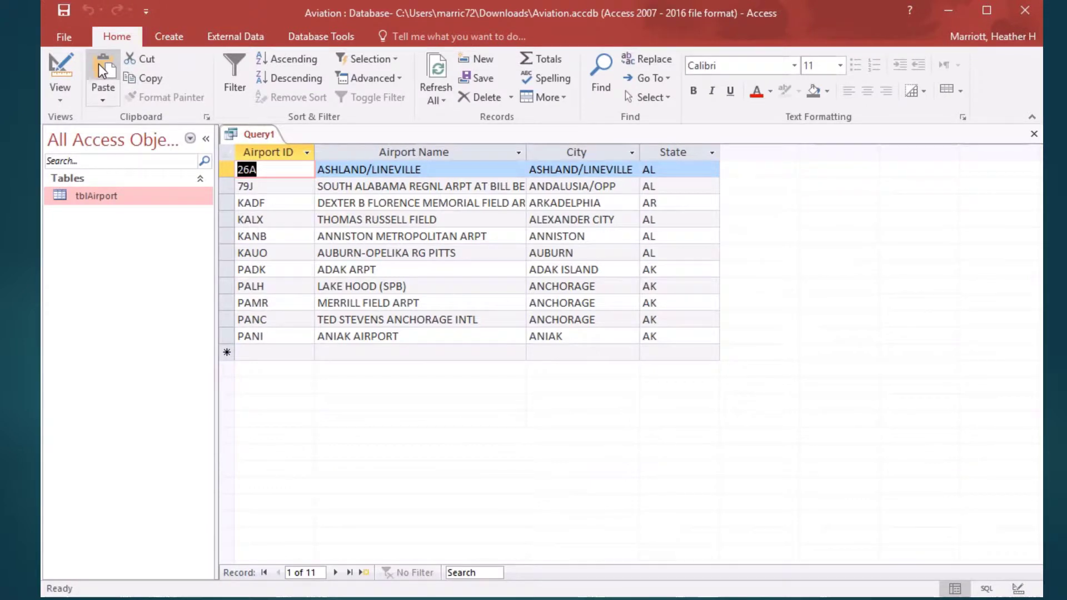
Change the City criterion to Like "A?" and rerun, which returns no records.
click(49, 95)
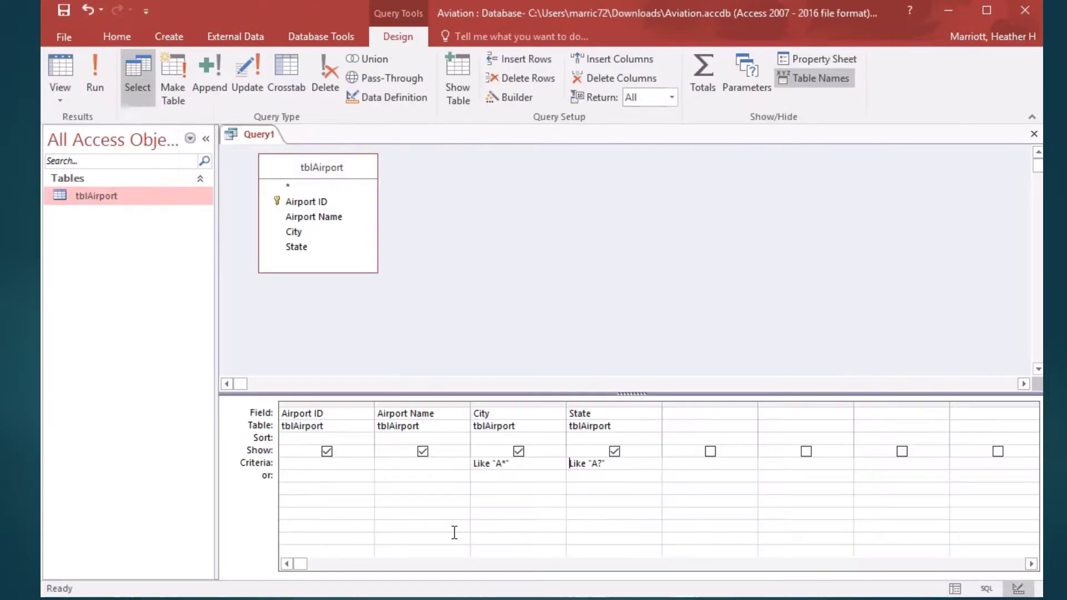
click(502, 464)
key(BackSpace)
text(?)
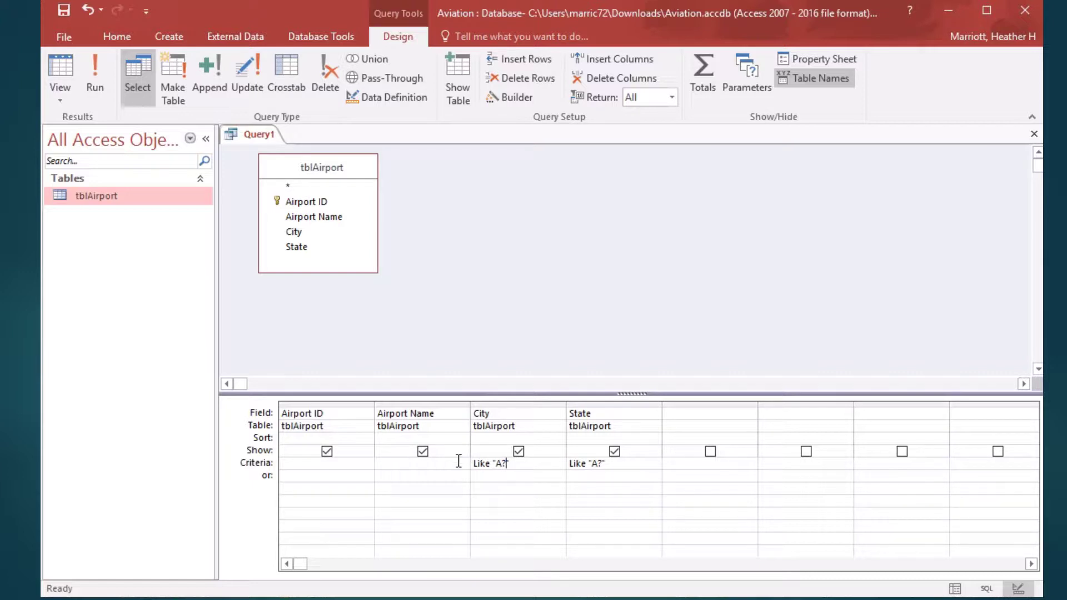
click(90, 65)
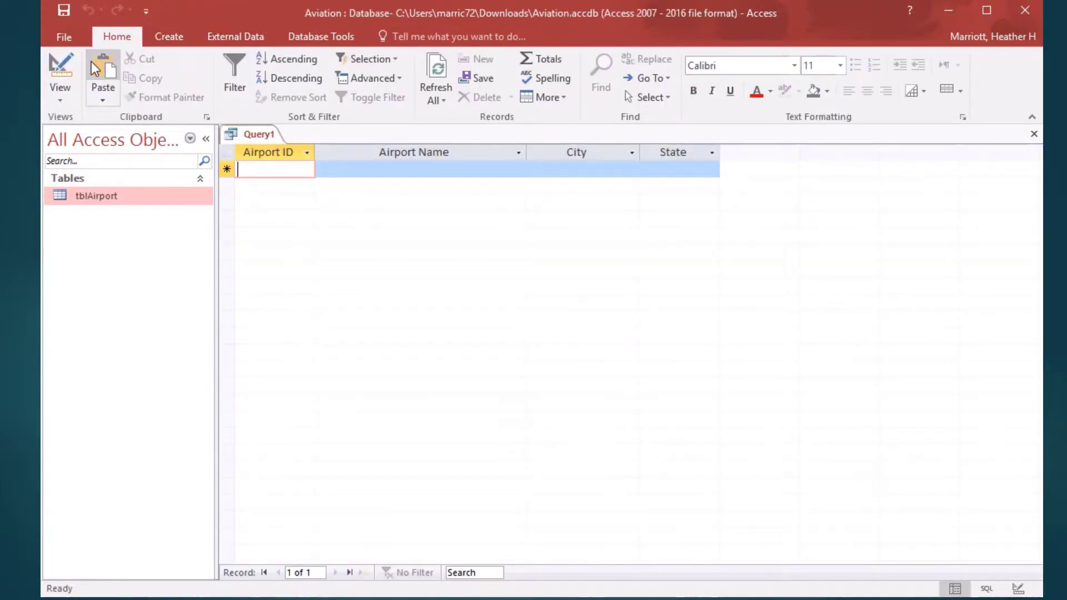
Extend the City criterion to Like "A???" and run the query.
click(58, 98)
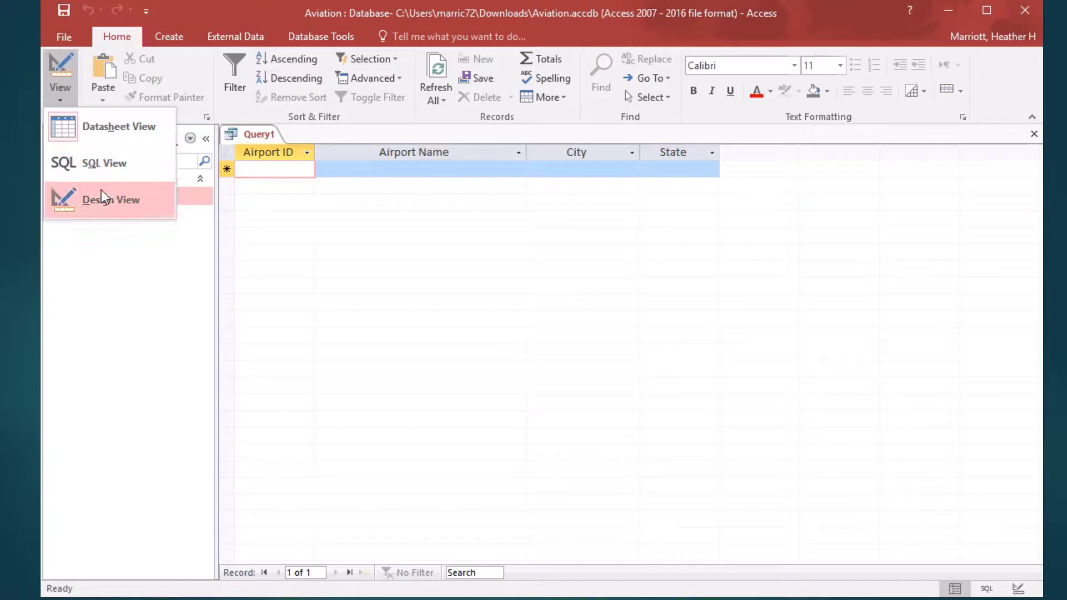
click(105, 199)
click(508, 463)
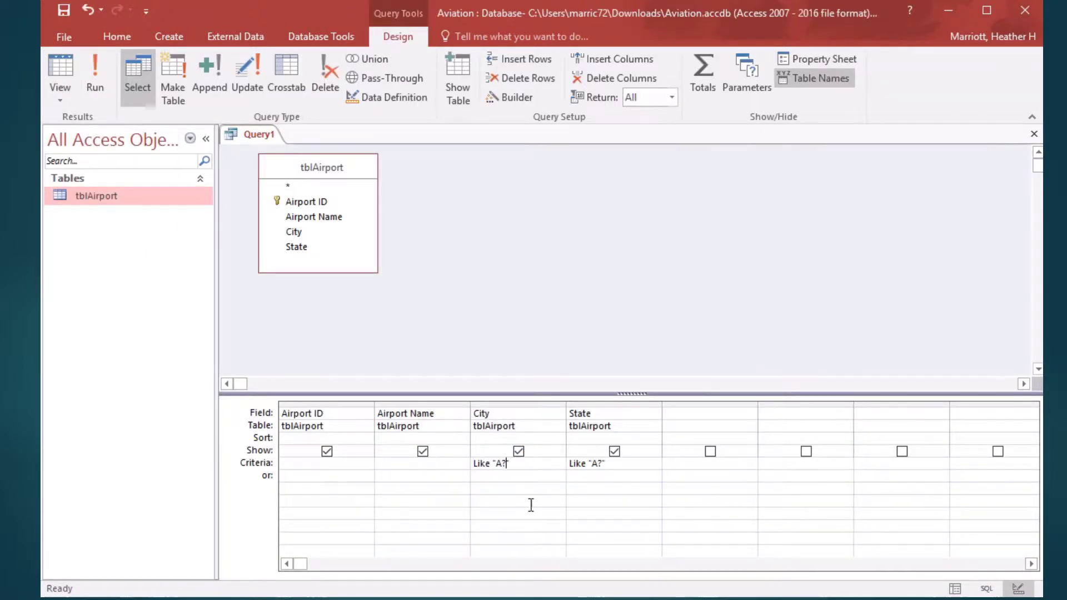
text(??)
click(94, 70)
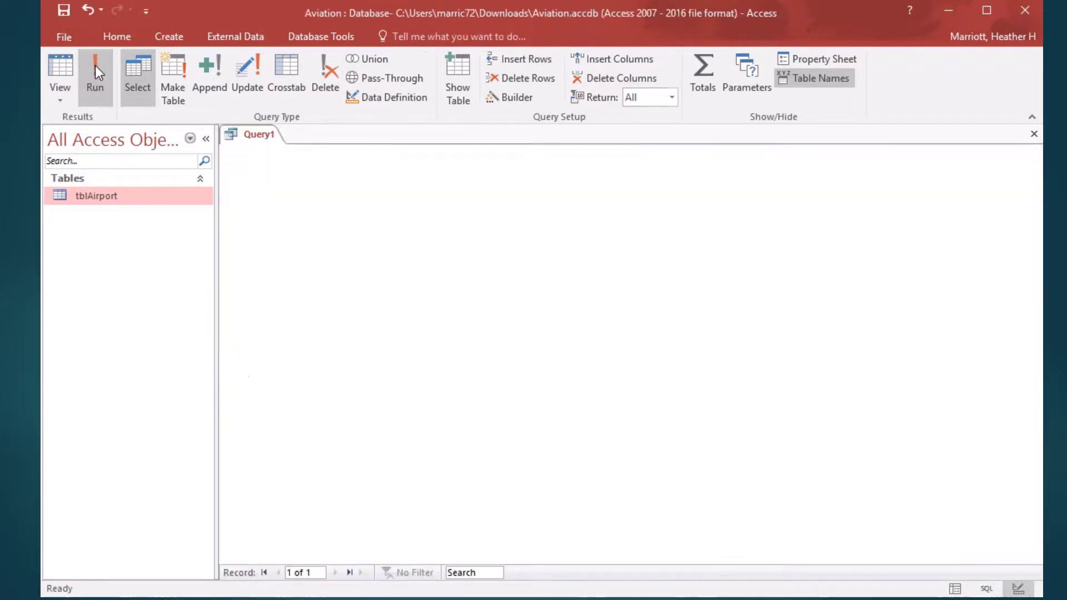
Lengthen the City pattern to Like "A????", rerun, and return to the design grid.
click(61, 95)
click(111, 200)
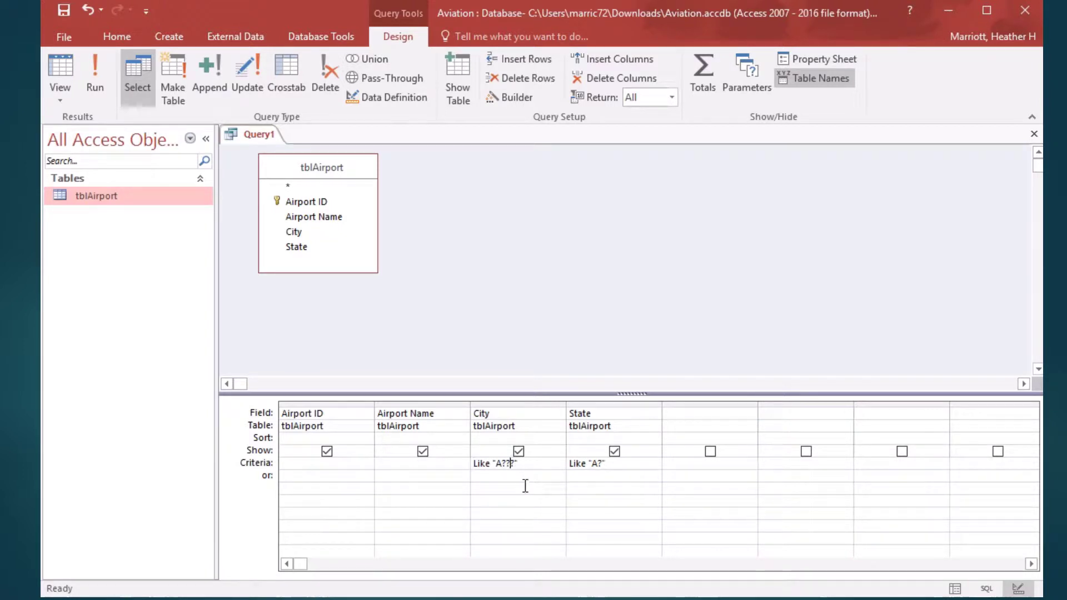
text(?)
click(95, 69)
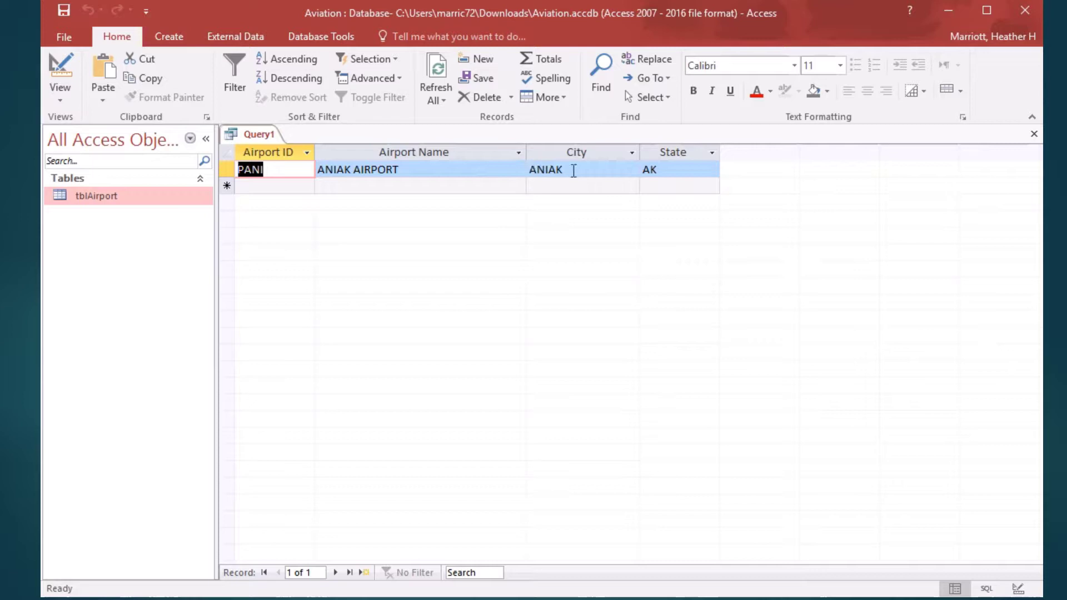
click(63, 95)
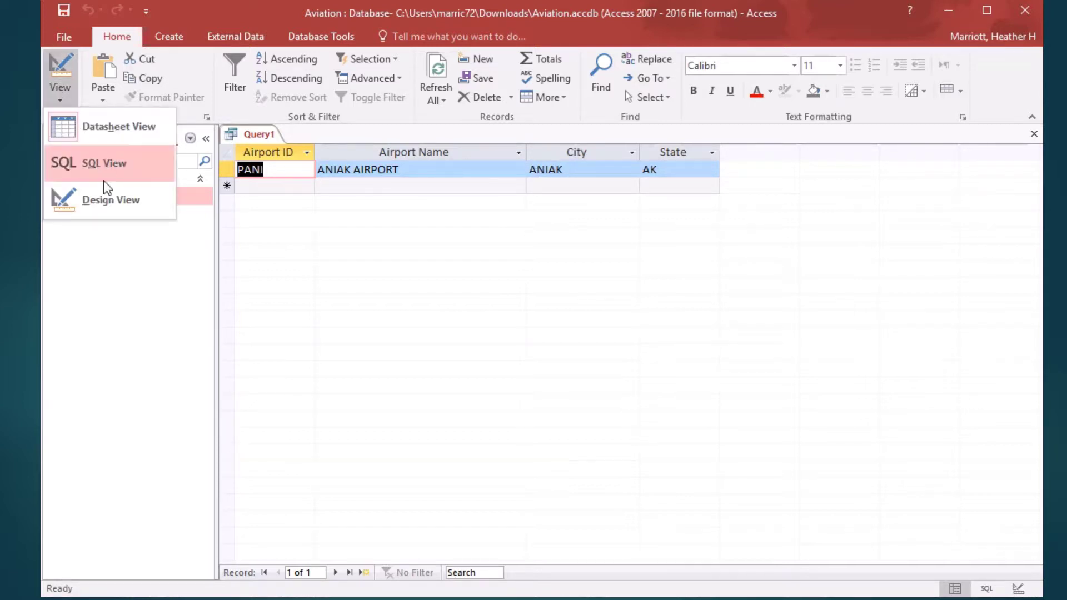
click(103, 199)
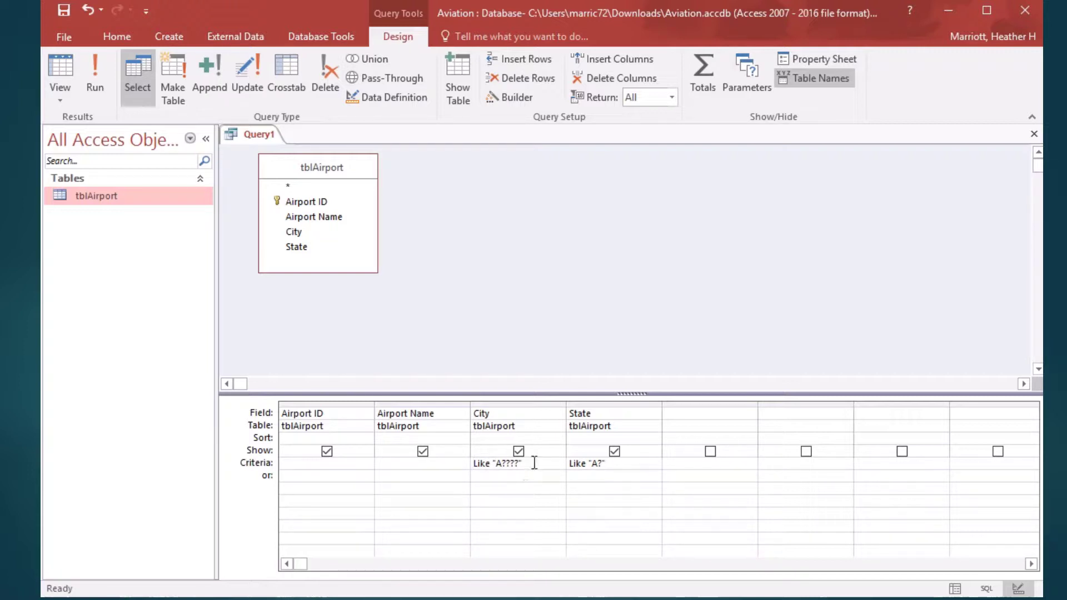
Clear the existing City and State criteria.
drag(534, 463, 455, 465)
key(Delete)
drag(612, 463, 550, 464)
key(Delete)
Set the State criterion to Like "[M-T]N*" and run it, listing 86 MN and TN airports.
text([M-T])
text(N*)
click(573, 465)
text(Link)
key(BackSpace)
key(BackSpace)
text(ke ")
click(98, 78)
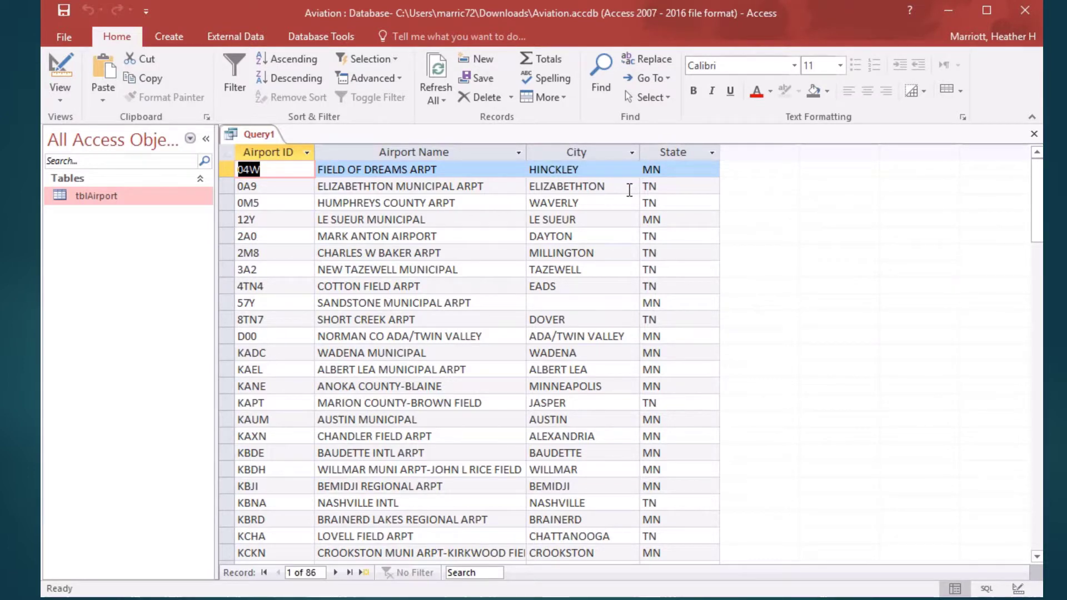
scroll(689, 303, down, 5)
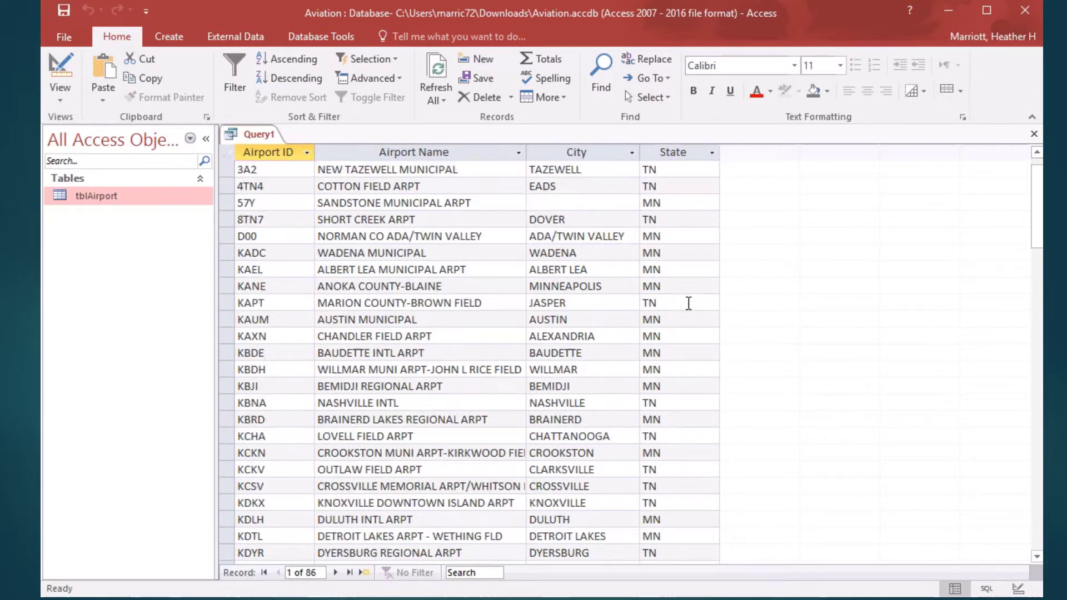
scroll(689, 303, down, 4)
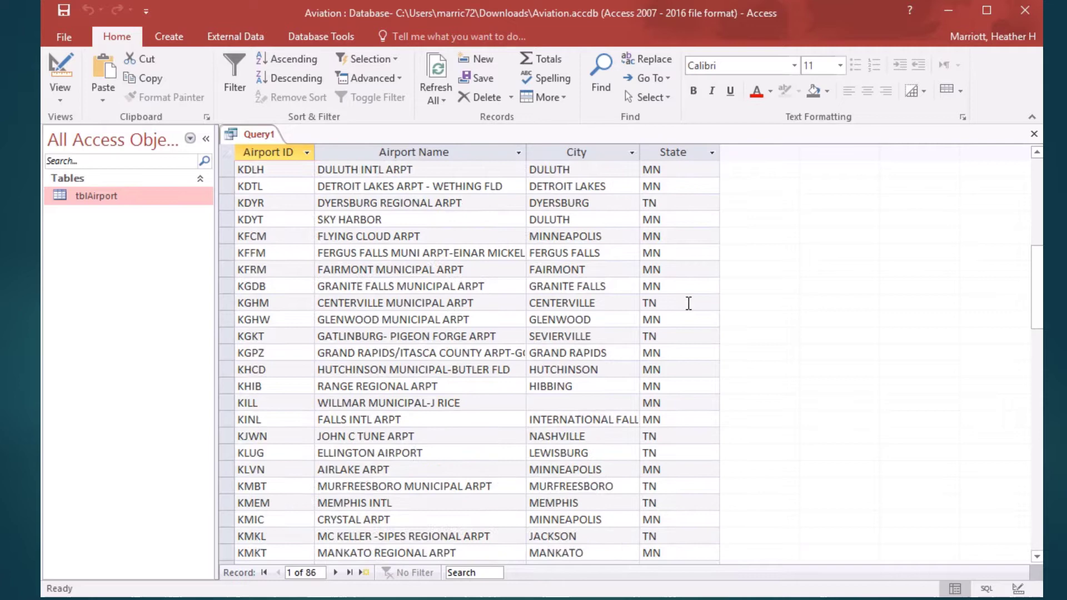
scroll(689, 303, up, 9)
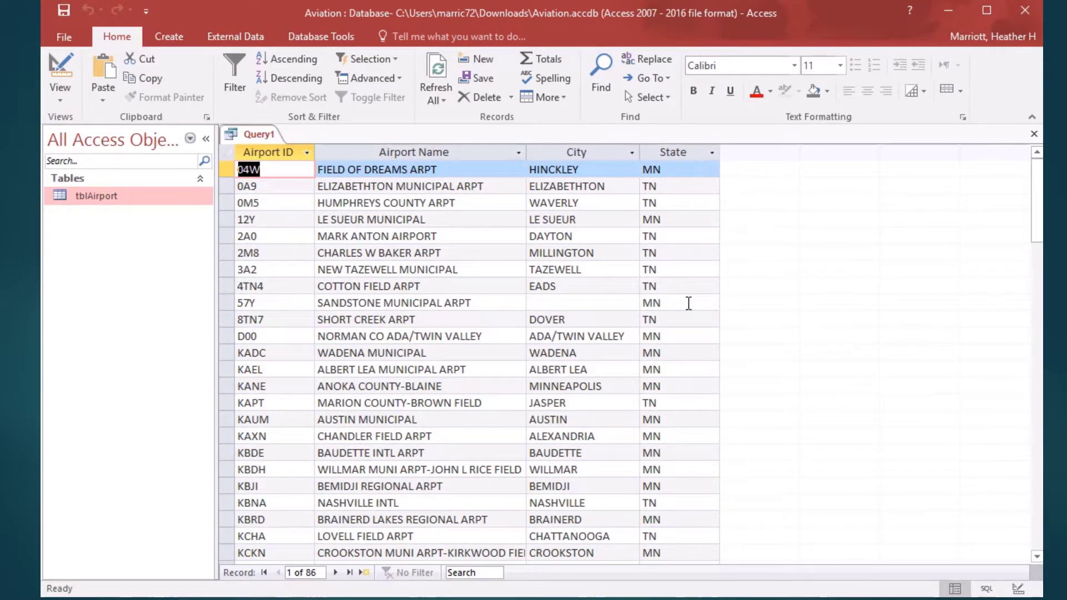
Delete the State criterion and run the query to list all 1928 airports.
click(60, 99)
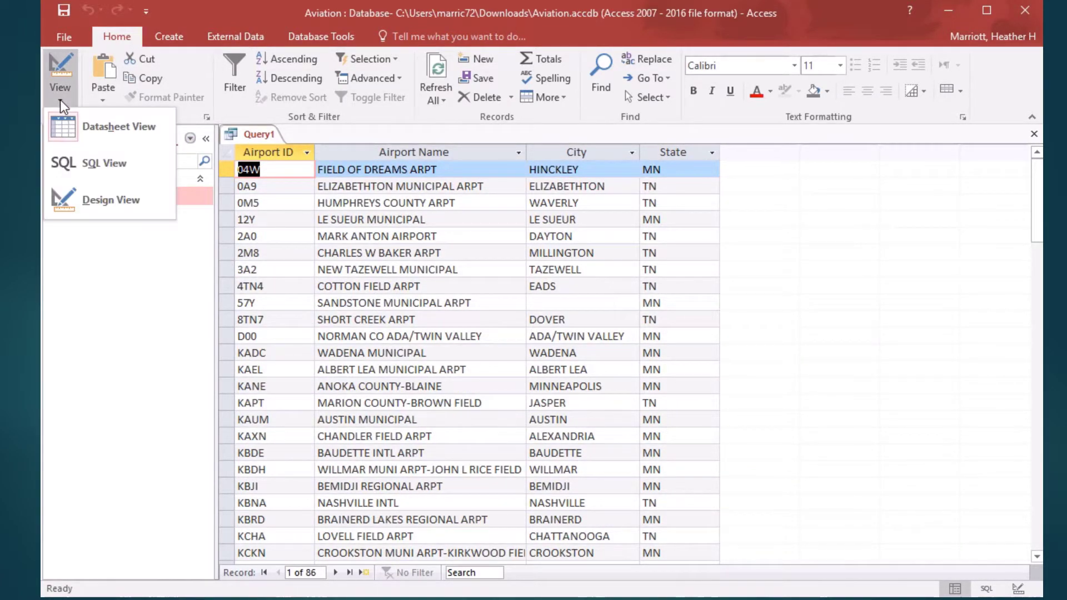
click(103, 205)
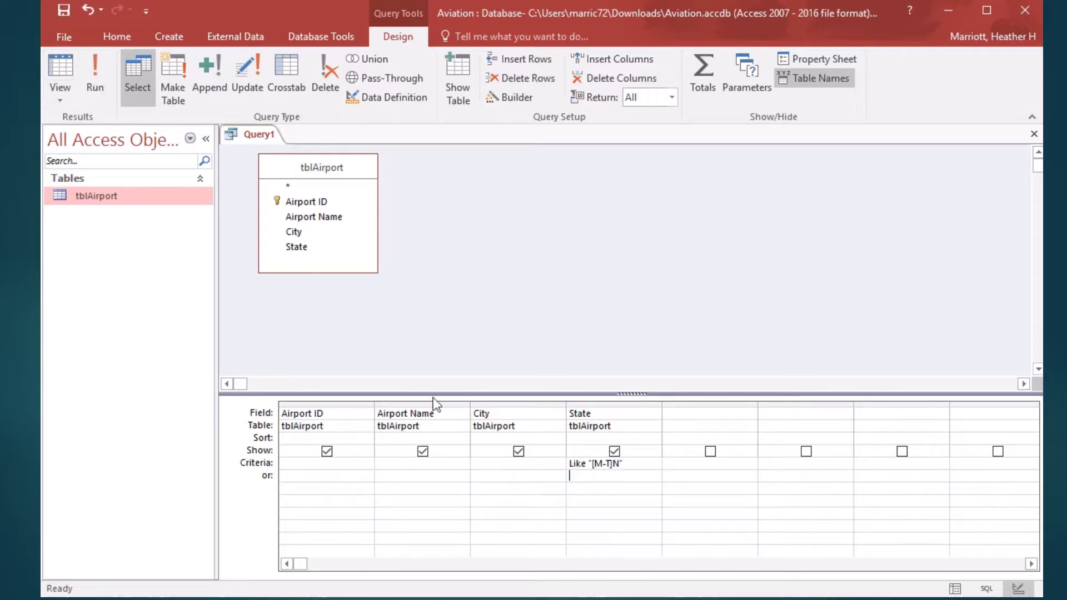
drag(624, 463, 566, 462)
key(Delete)
click(88, 84)
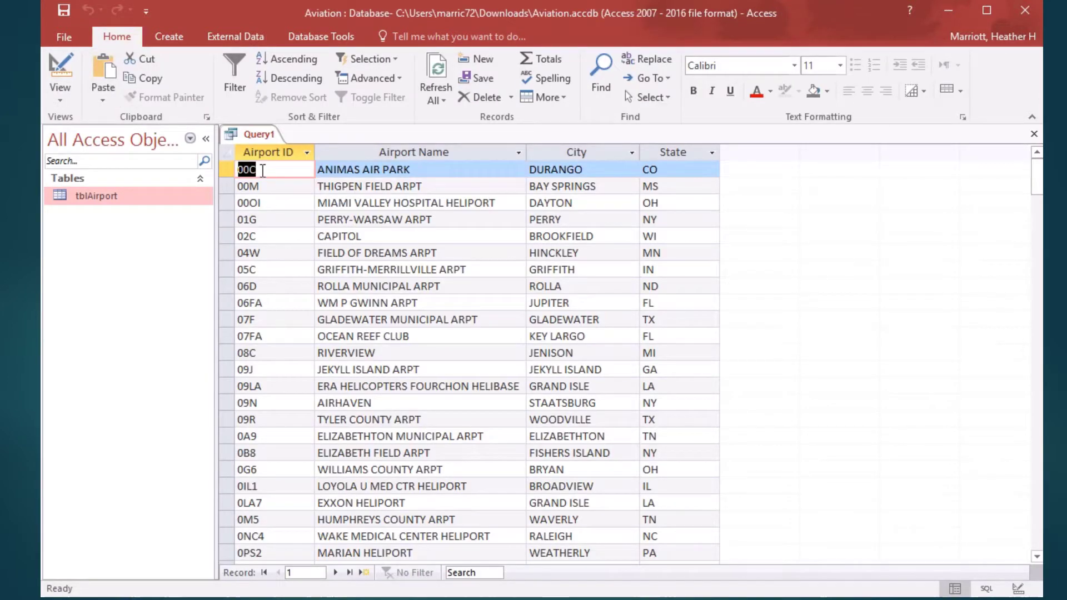
scroll(272, 436, down, 20)
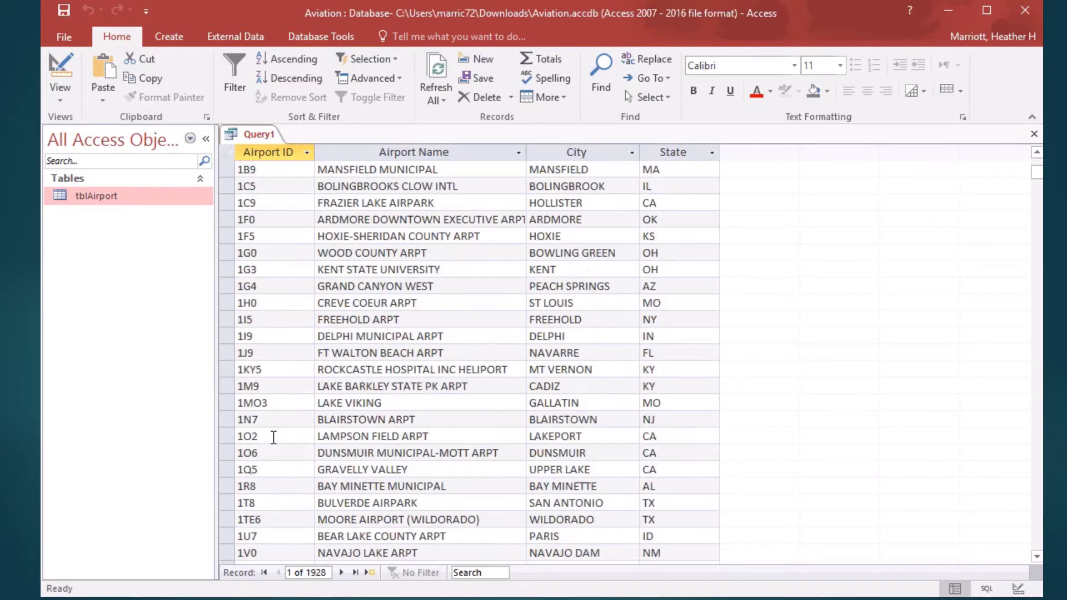
scroll(274, 438, down, 15)
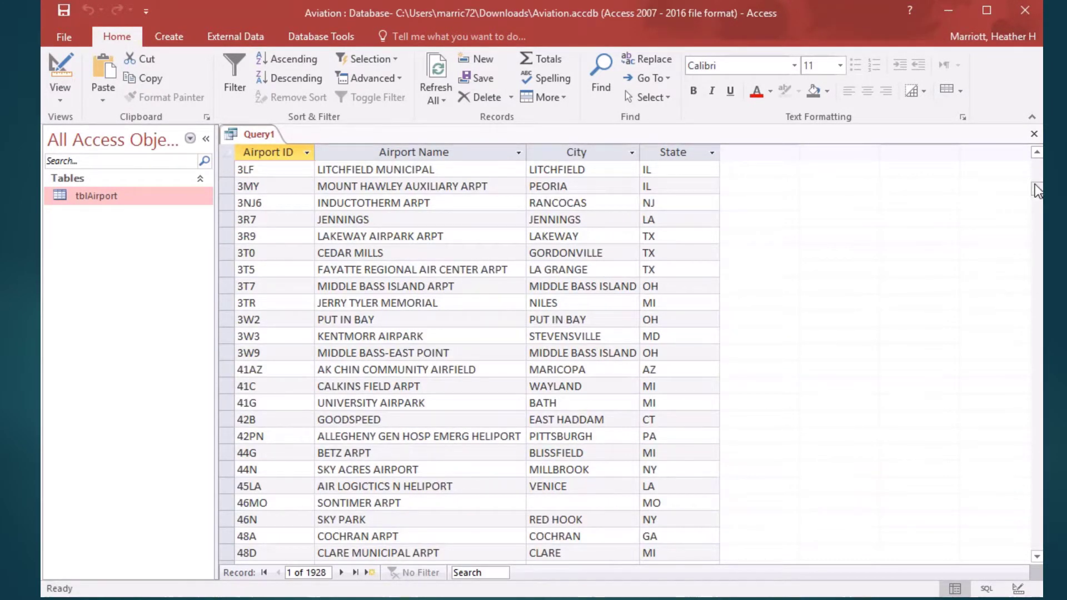
drag(1033, 182, 1003, 166)
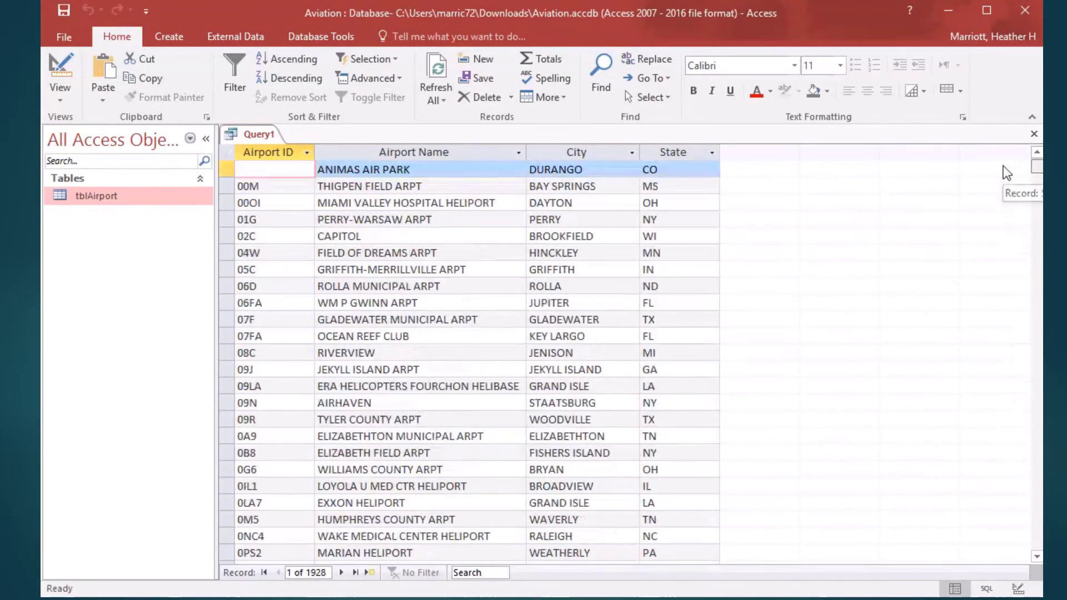
Return to the design grid with the Airport ID criteria cell selected.
click(61, 100)
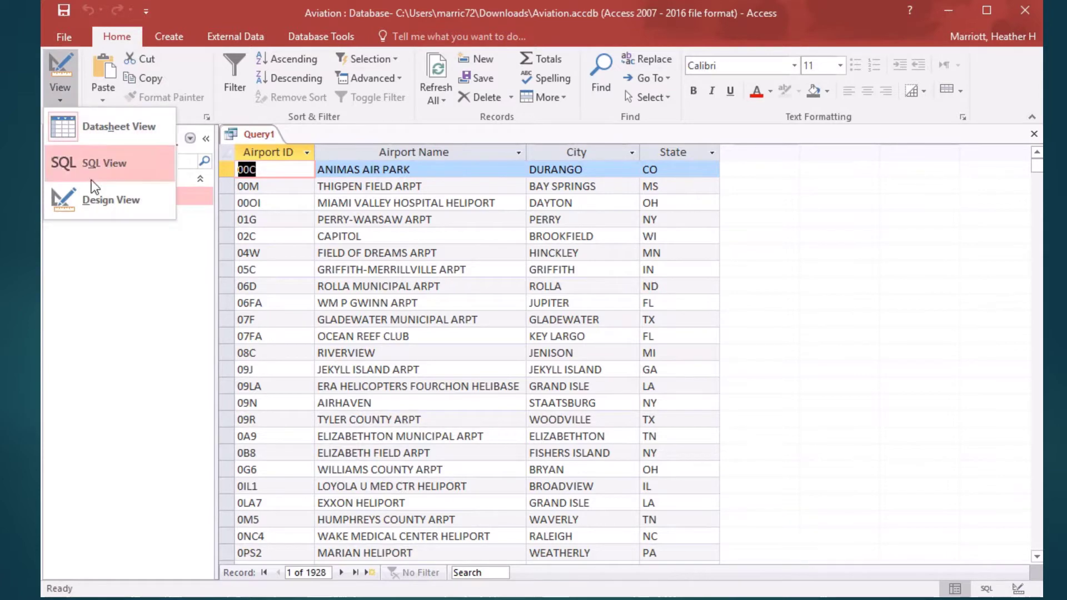
click(99, 193)
click(296, 463)
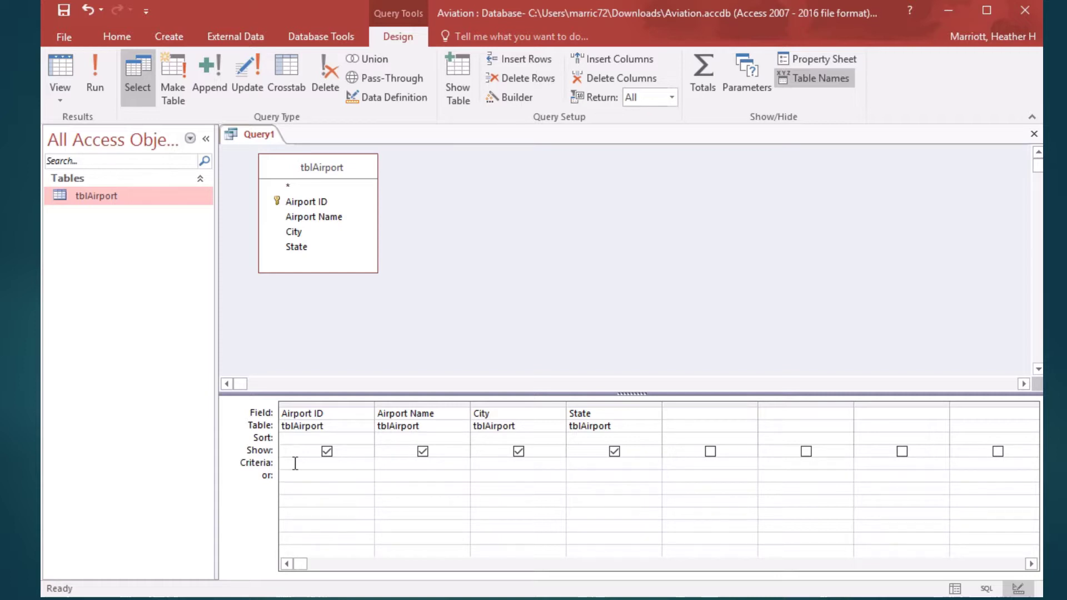
Filter Airport IDs with Like "*[0-9]" to list IDs ending in a digit.
text(Like "*"0-9])
click(322, 503)
click(89, 68)
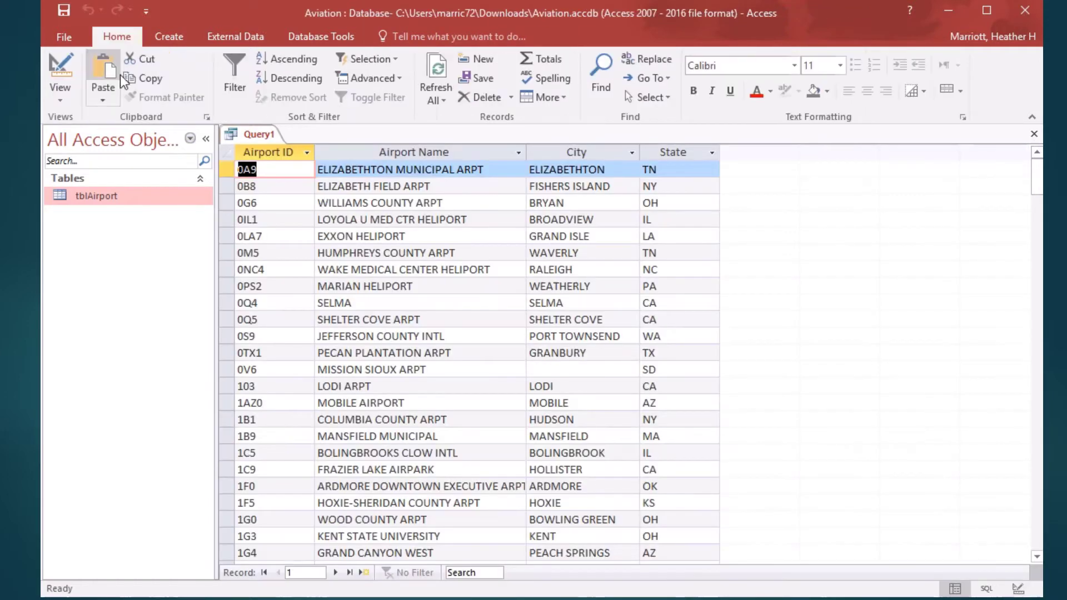
scroll(274, 329, down, 12)
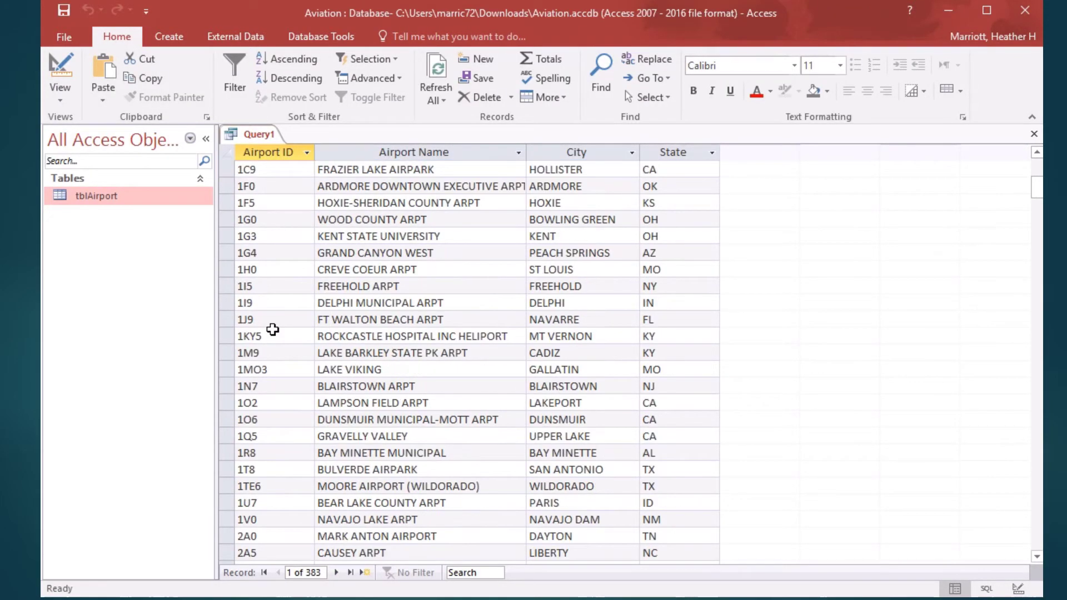
Change the Airport ID criterion to Like "*[!A-Z]" and run it for IDs ending in a non-letter.
click(60, 100)
click(95, 200)
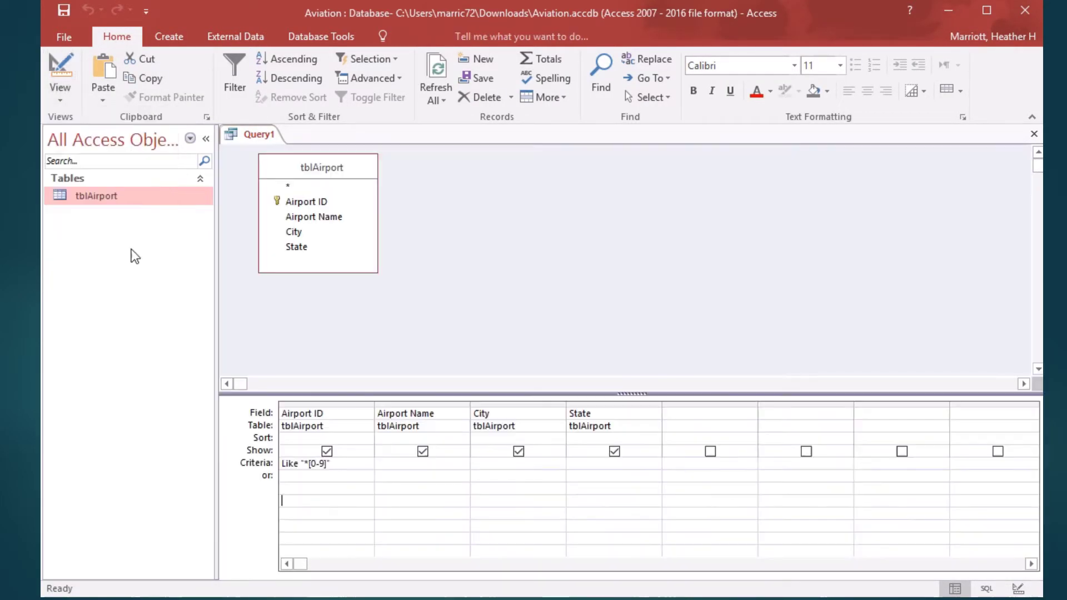
click(343, 469)
key(BackSpace)
key(BackSpace)
key(BackSpace)
key(BackSpace)
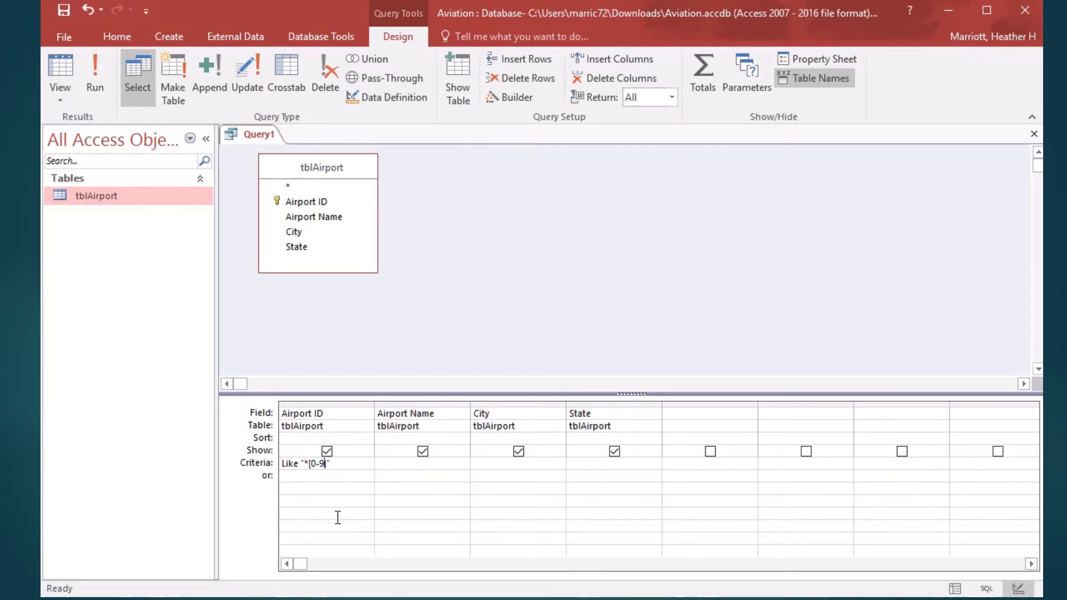
text(!)
text(A-Z)
text(])
click(93, 78)
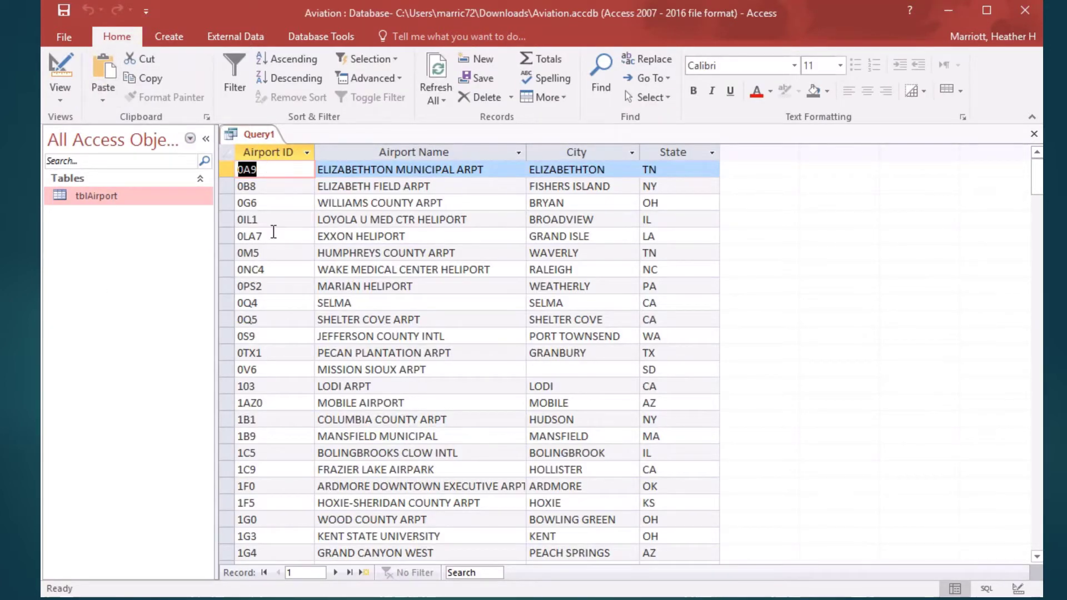
click(61, 94)
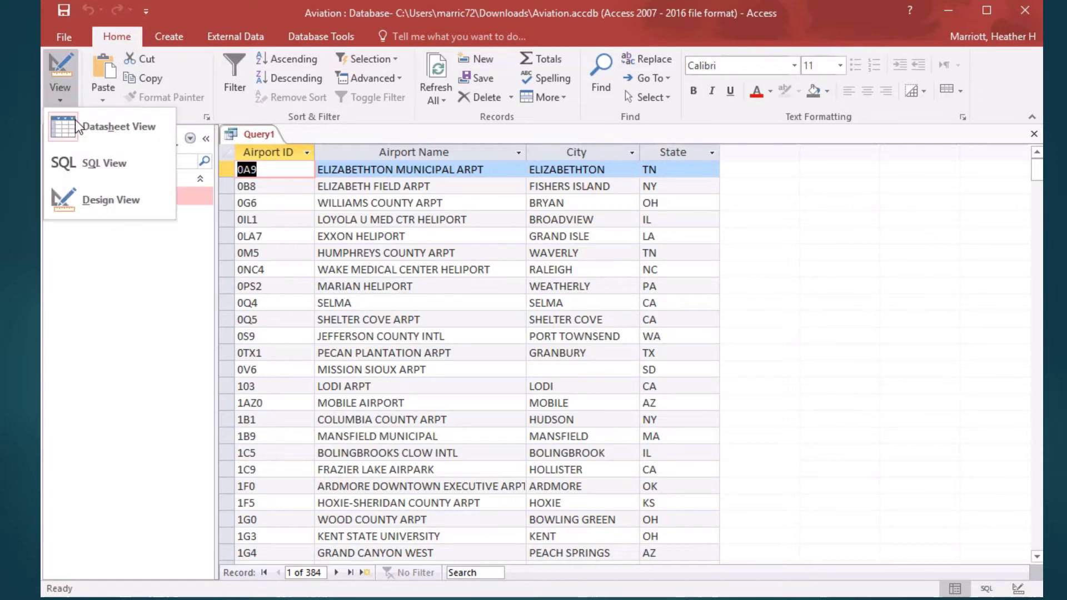
click(99, 199)
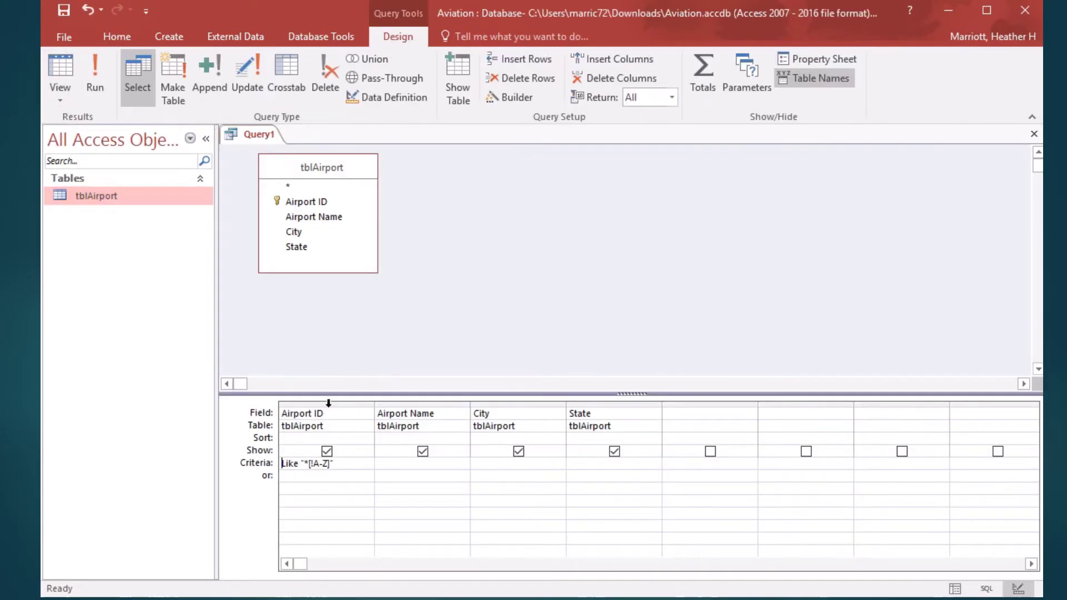
click(279, 464)
Remove the Airport ID criterion and enter [Enter State Abbr] as the State criterion.
key(Delete)
text([Enter )
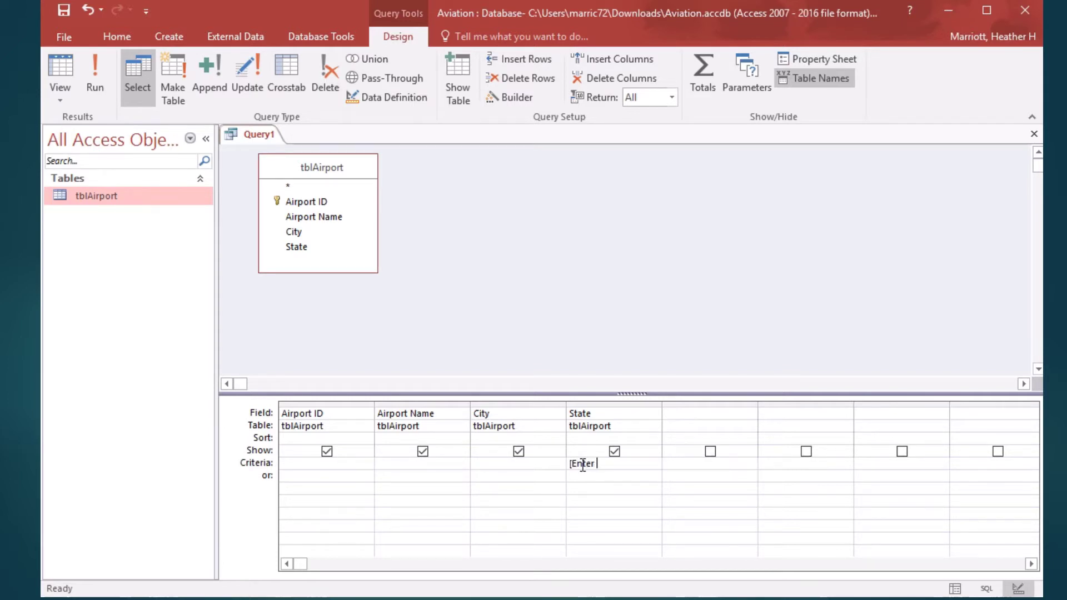
text(State)
text(s])
key(BackSpace)
key(BackSpace)
text(Abbr])
Run the parameter query for AZ, review the Arizona airports, then return to Design View.
click(92, 69)
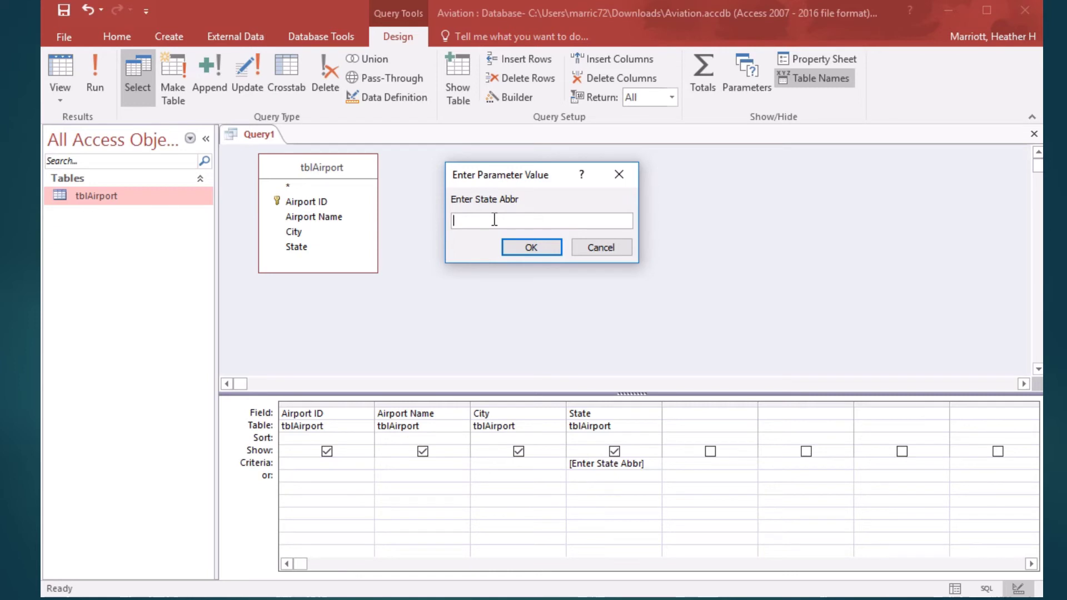
text(AZ)
click(532, 247)
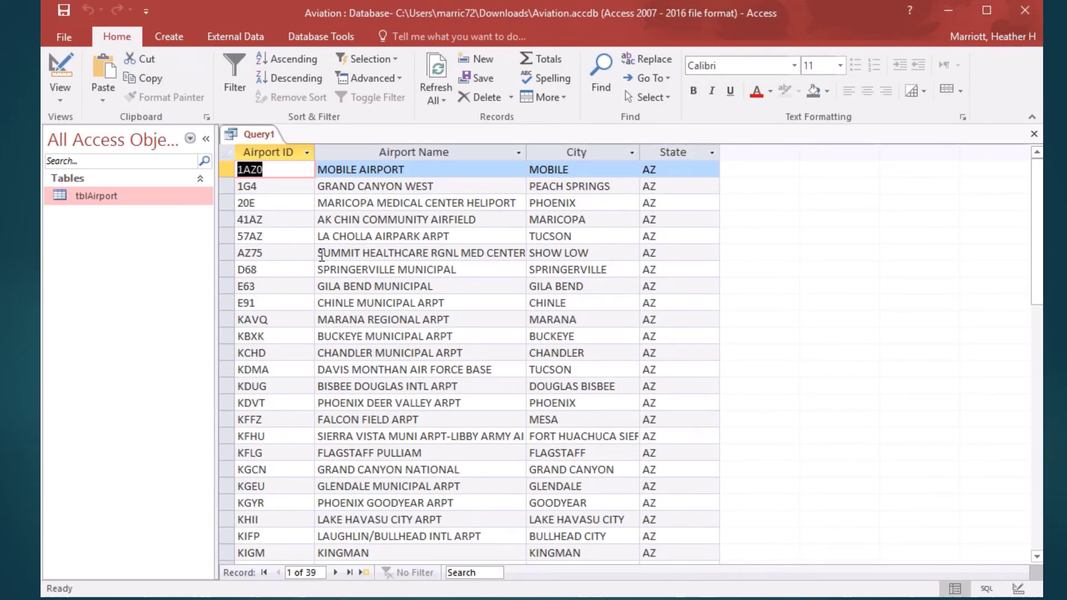
click(54, 95)
click(81, 205)
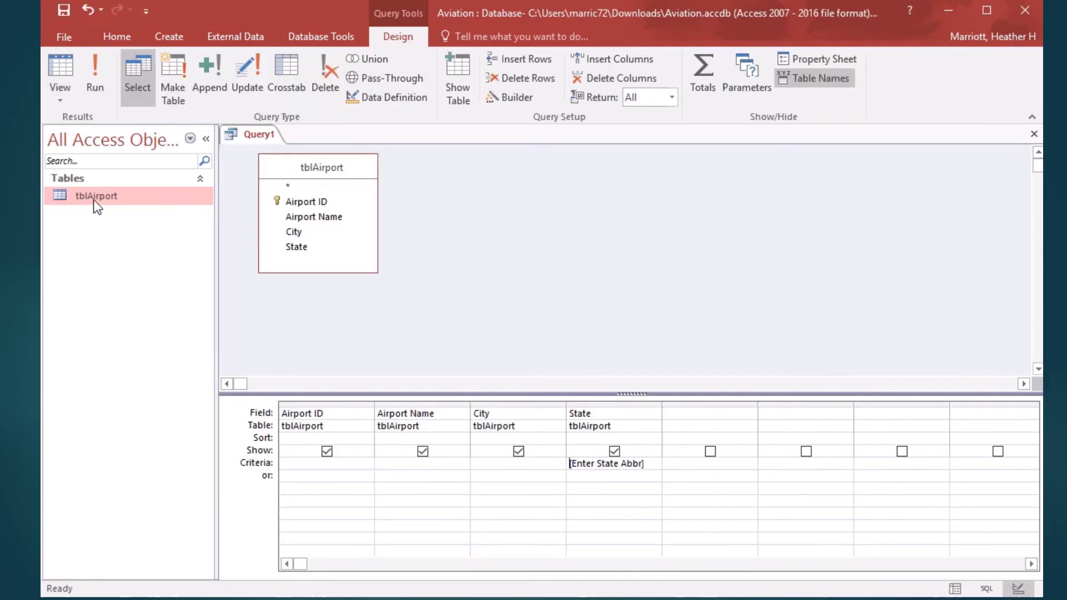
Run the parameter query again for OH, review the 78 Ohio airports, then return to Design View.
click(96, 69)
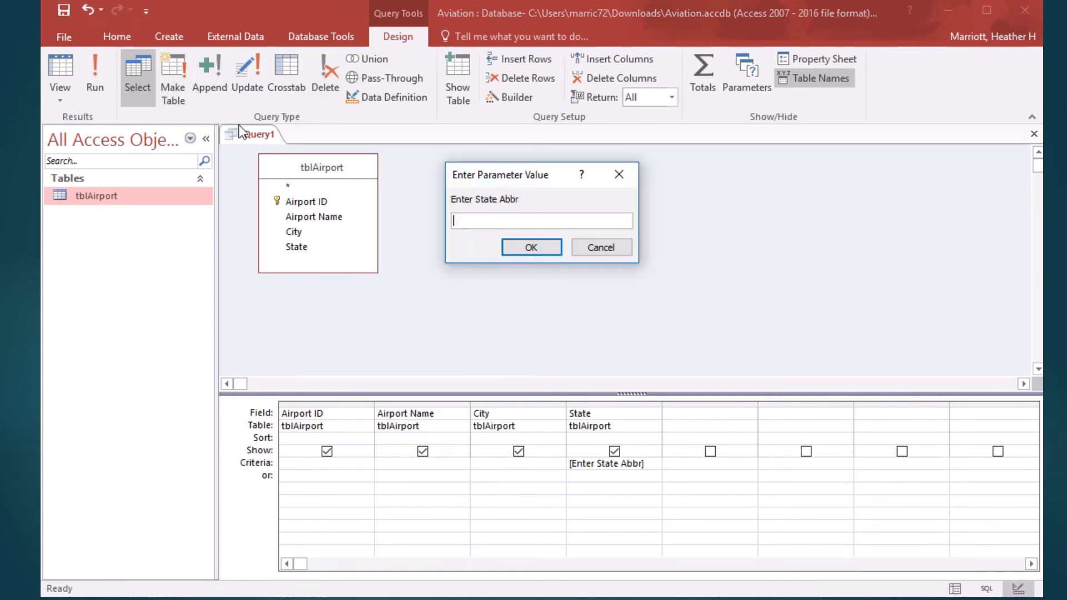
text(OH)
click(531, 247)
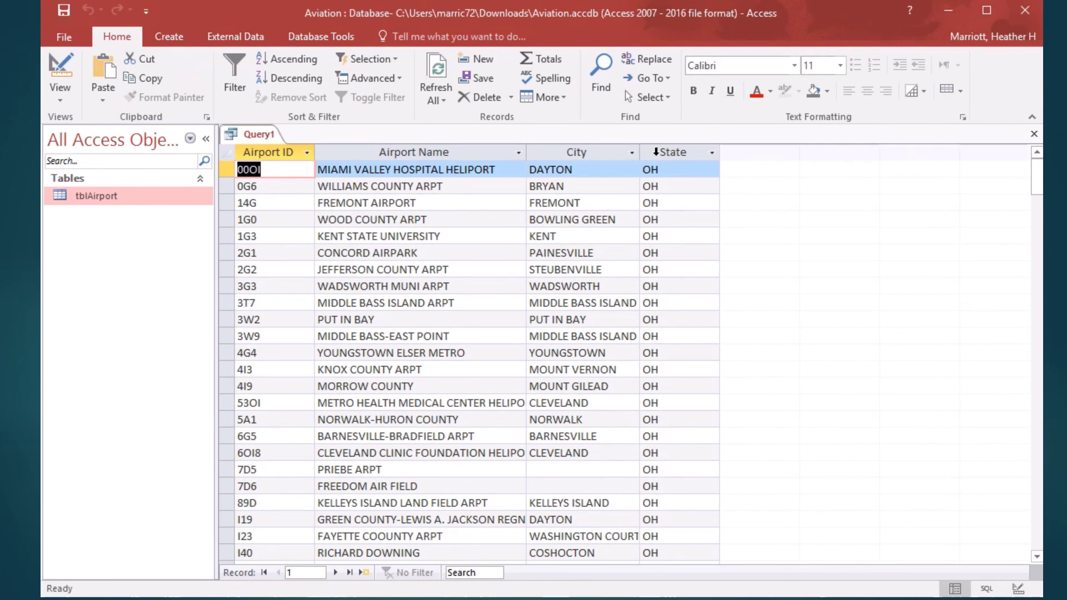
click(58, 92)
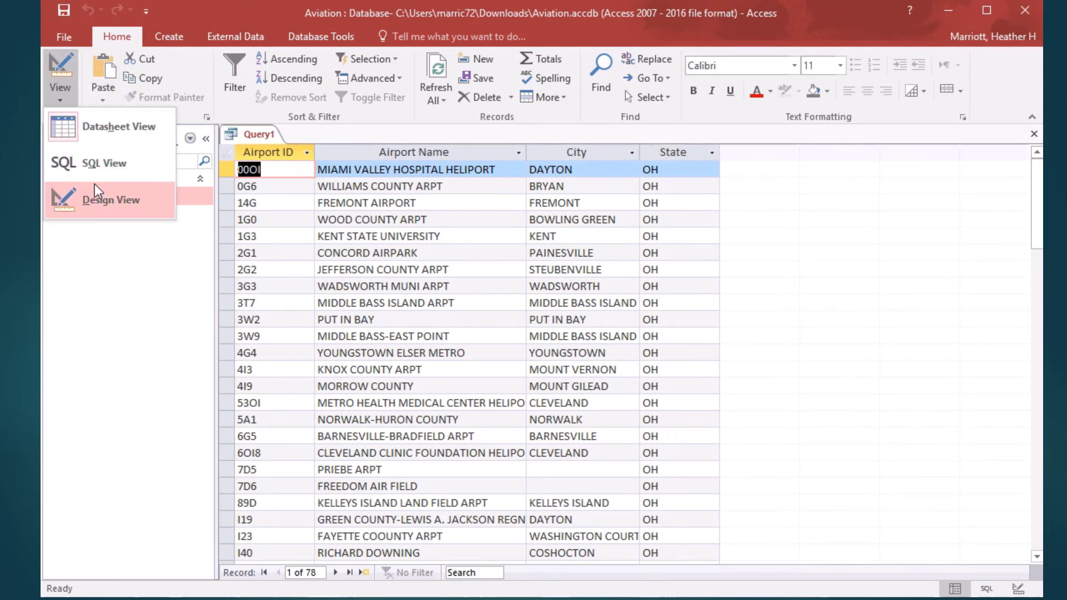
click(115, 202)
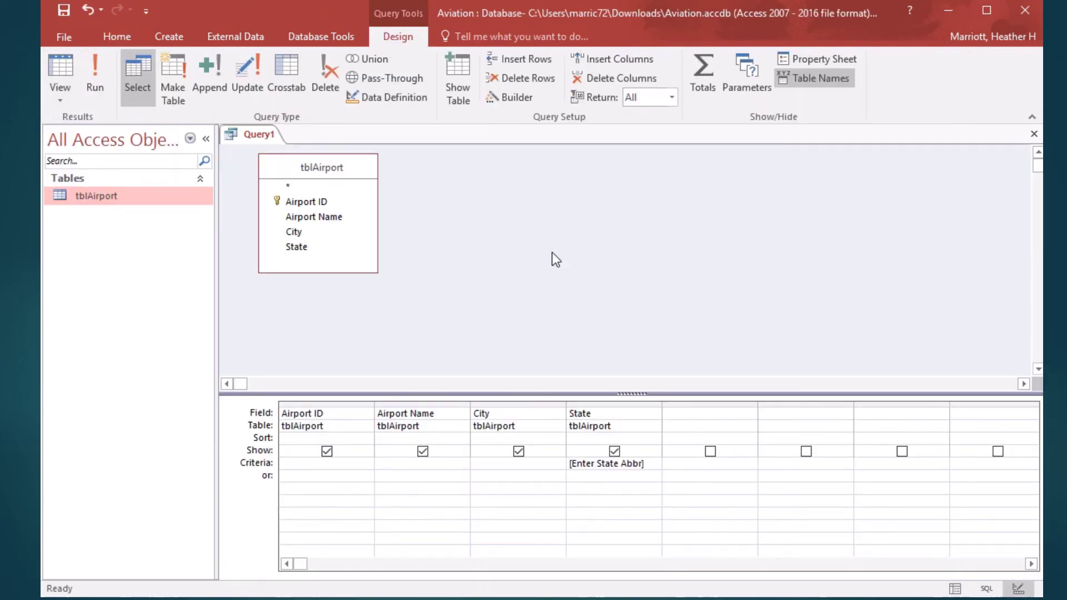